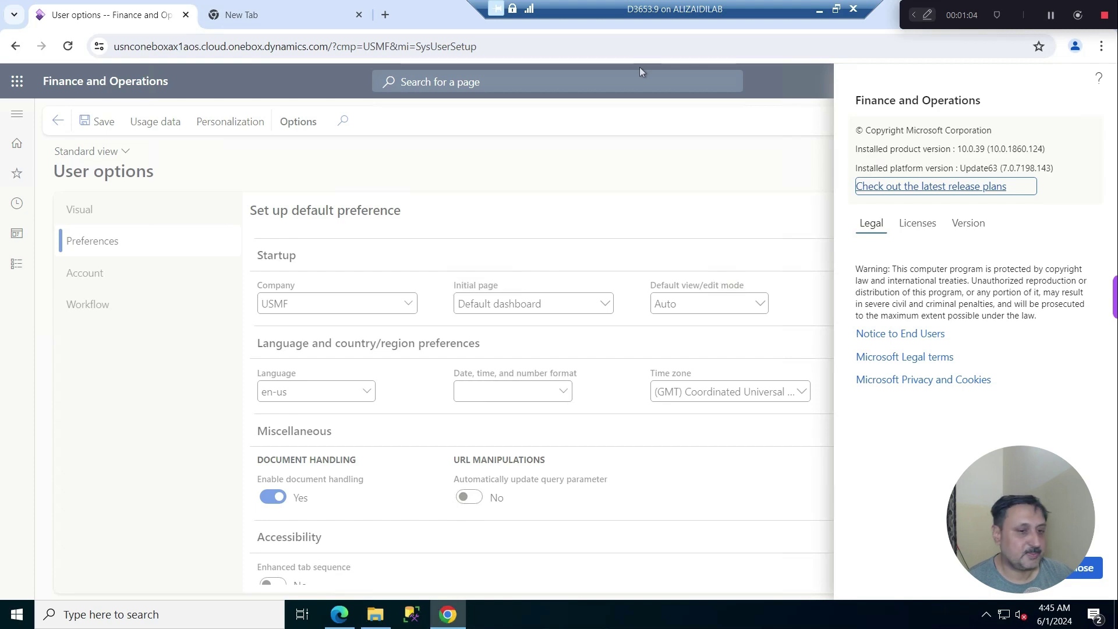
Step: Close the About panel and switch to the browser window showing the USMF dashboard
{"action": "left_click", "coordinate": [1105, 572]}
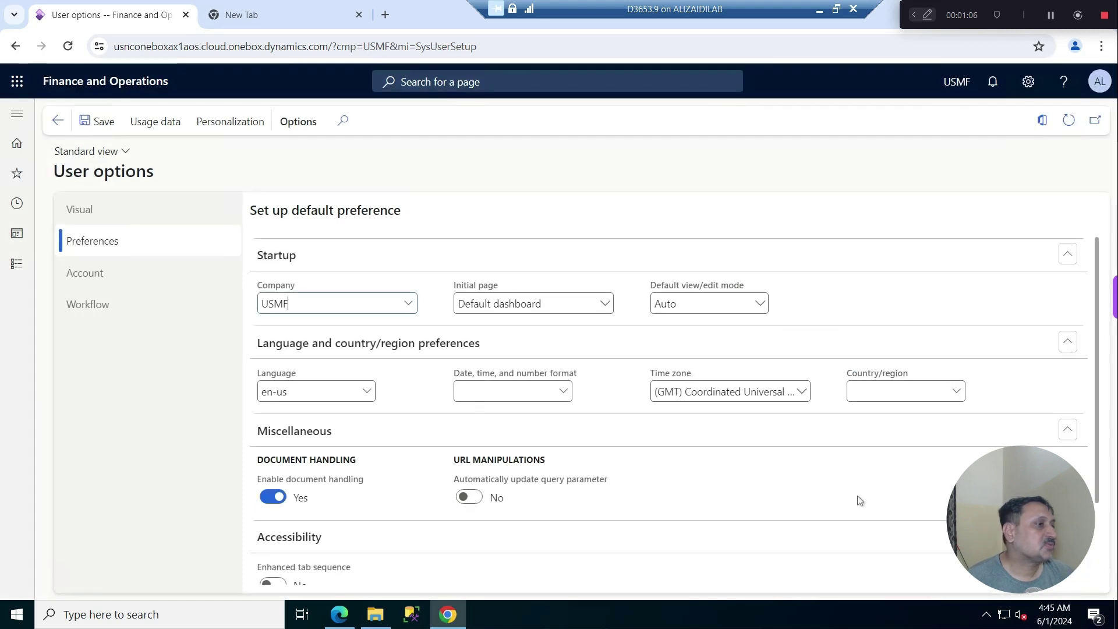
{"action": "left_click", "coordinate": [339, 614]}
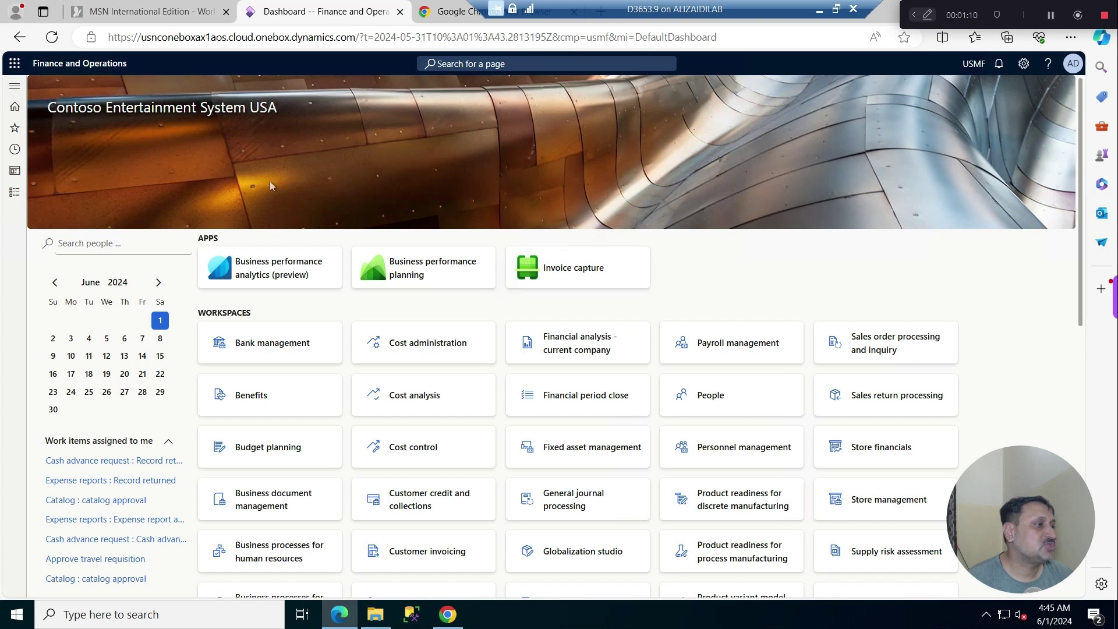
Step: Go to Accounts receivable > Orders > All sales orders and show its saved views
{"action": "left_click", "coordinate": [15, 193]}
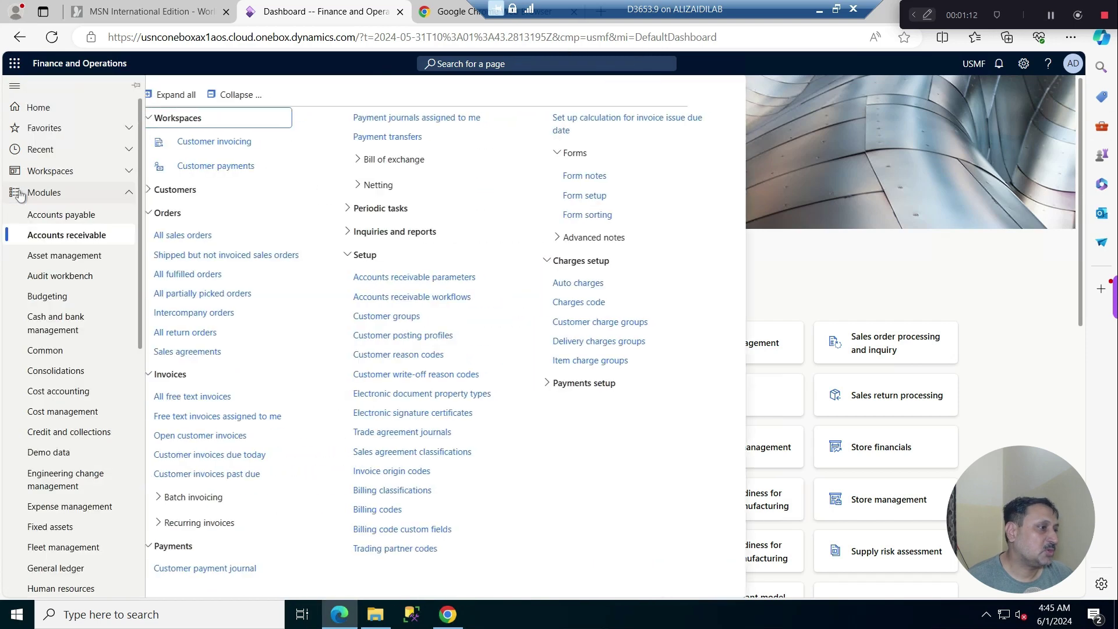
{"action": "left_click", "coordinate": [209, 239]}
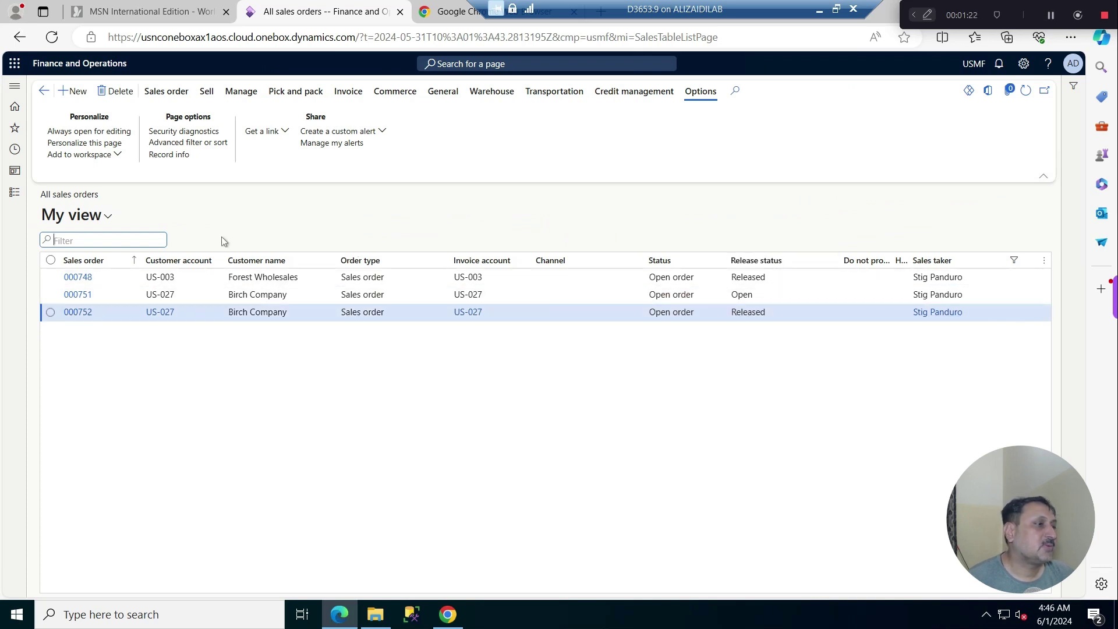
{"action": "left_click", "coordinate": [109, 217]}
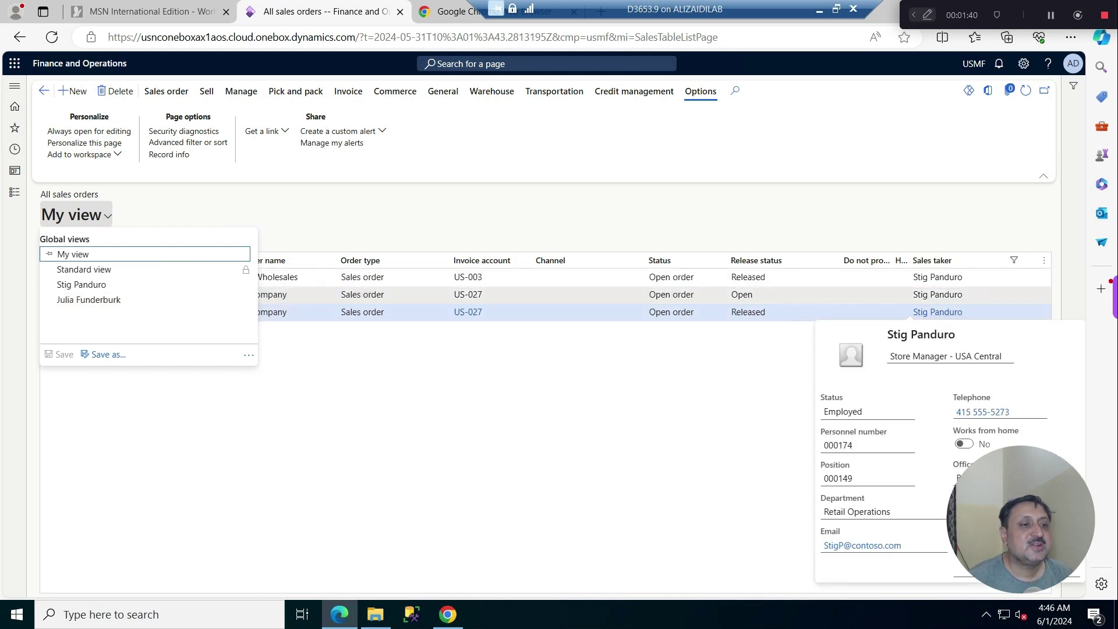
Step: Apply a filter on the Sales taker column of the sales orders list
{"action": "left_click", "coordinate": [1005, 265]}
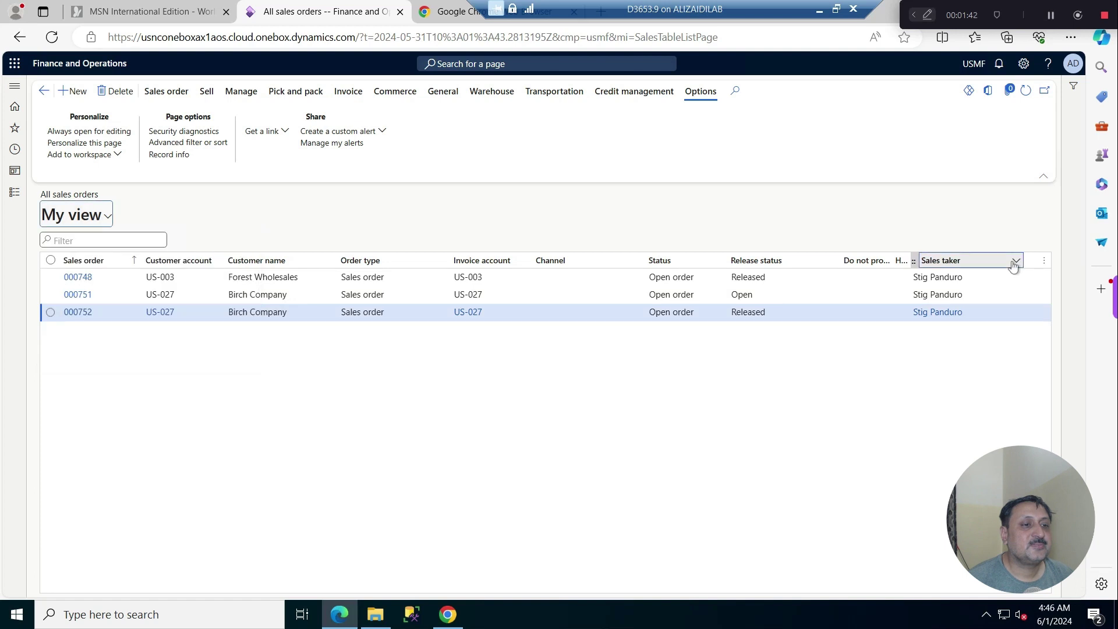
{"action": "left_click", "coordinate": [1013, 264]}
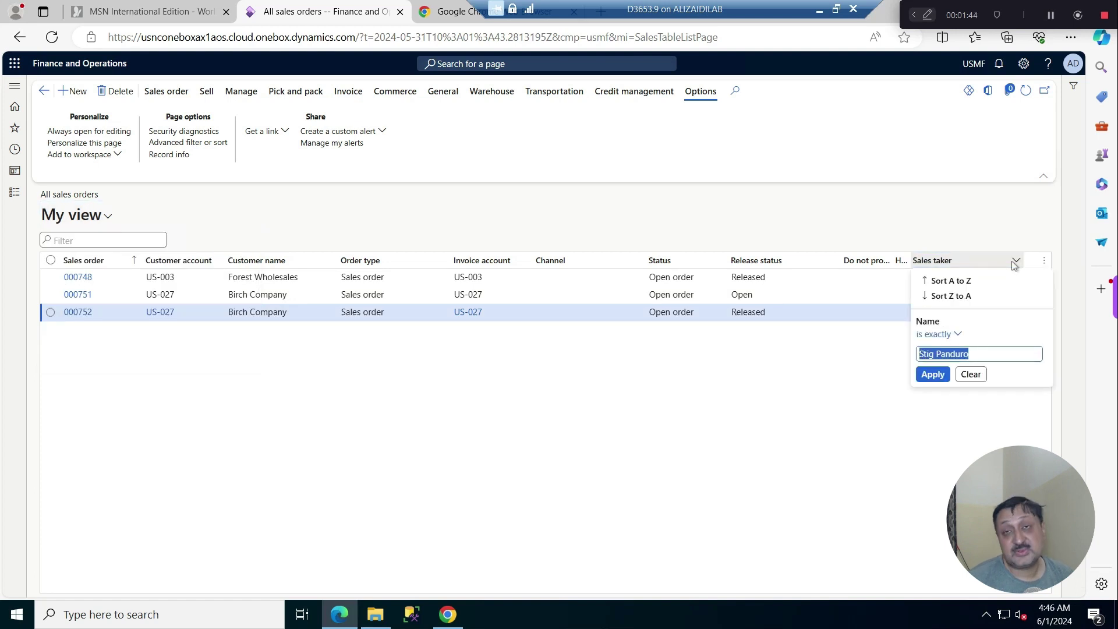
{"action": "key", "text": "Return"}
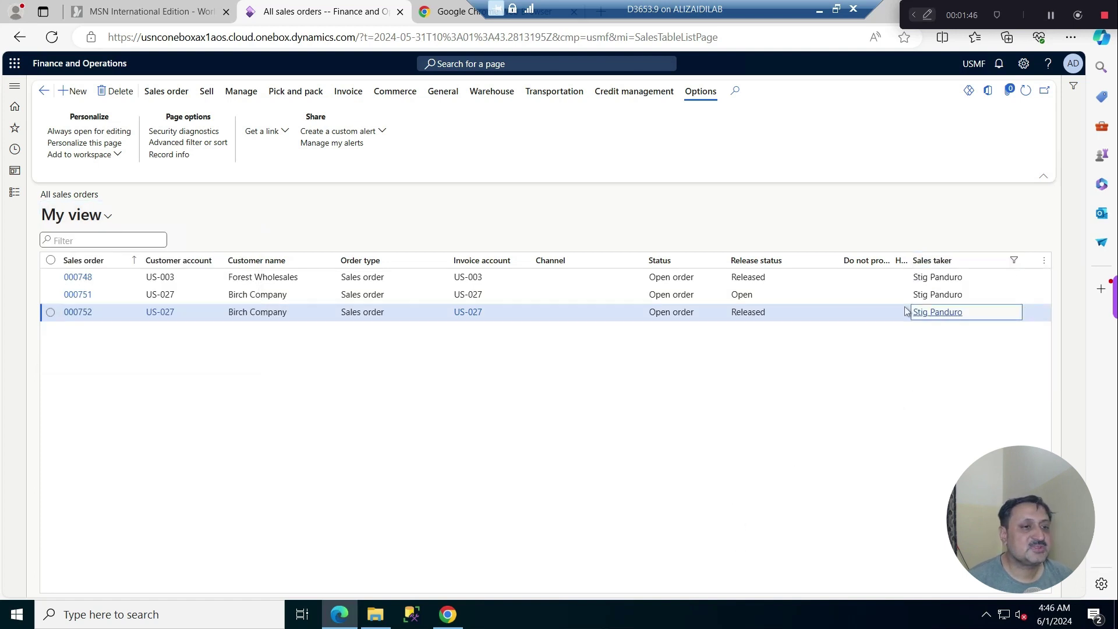
Step: Switch to another sales taker's saved view and reapply the Sales taker column filter
{"action": "left_click", "coordinate": [108, 215]}
{"action": "left_click", "coordinate": [111, 299]}
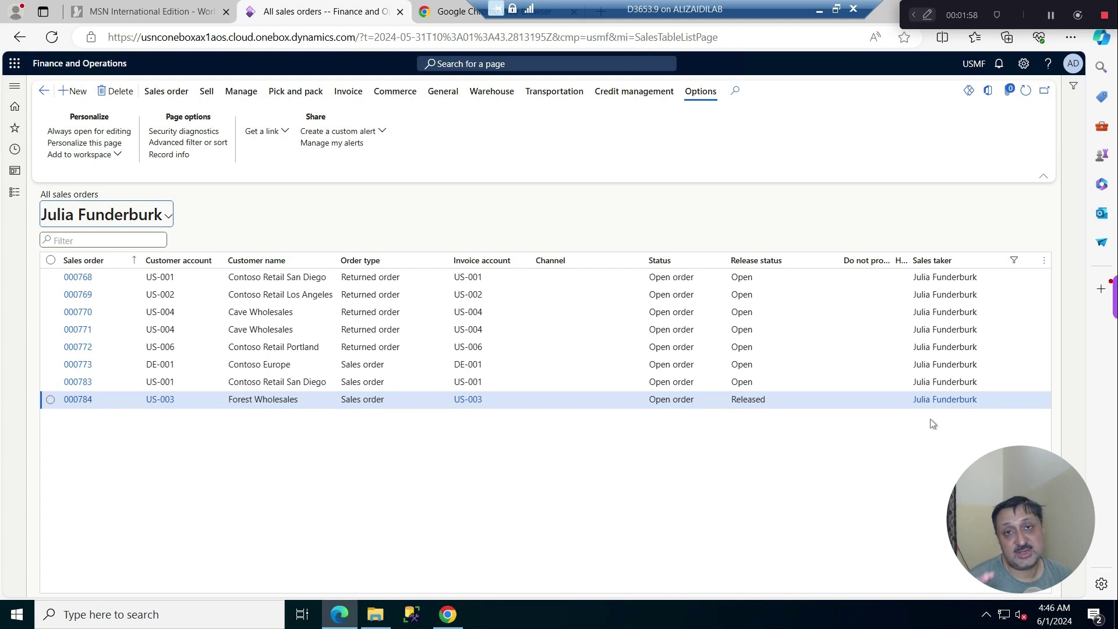
{"action": "left_click", "coordinate": [1016, 262]}
{"action": "key", "text": "Return"}
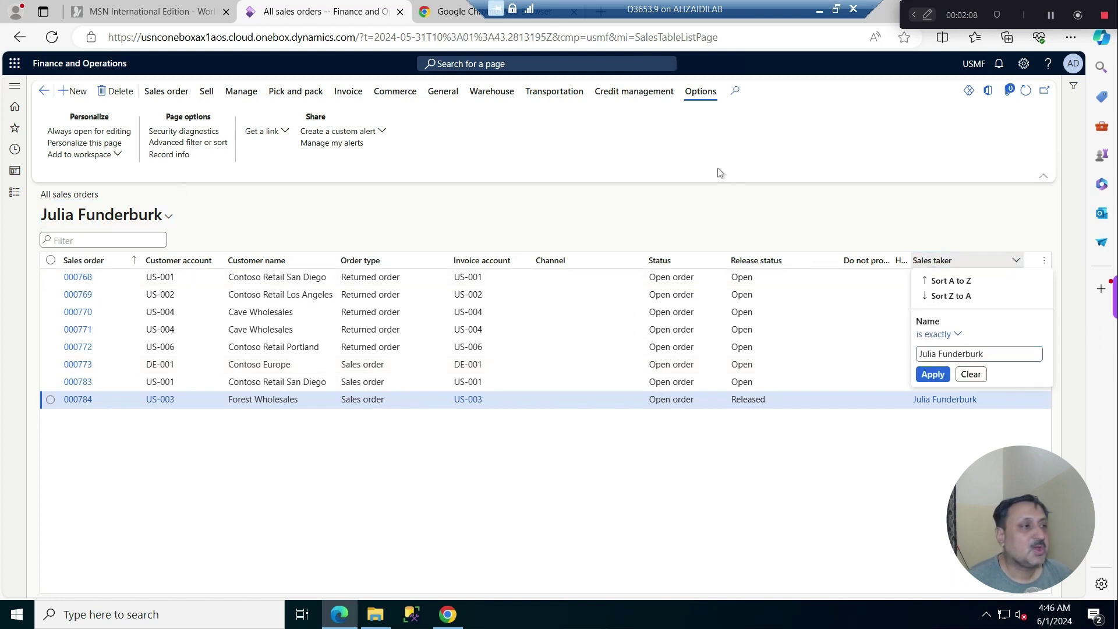
{"action": "left_click", "coordinate": [699, 99]}
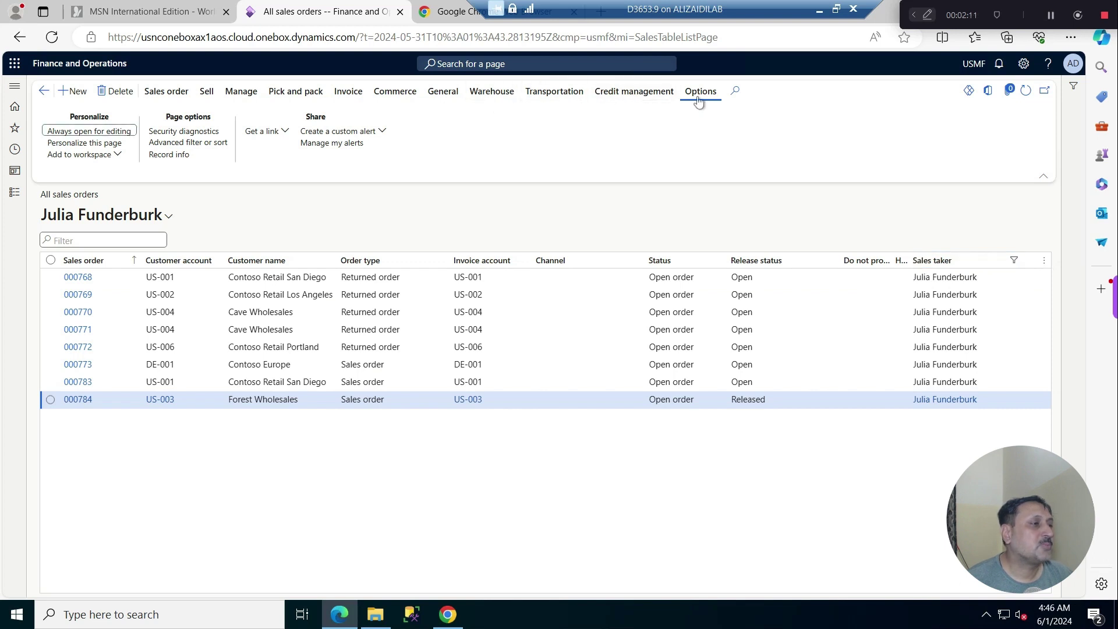
Step: In Advanced filter or sort, set the Sales taker range to the chosen party via Search name lookup
{"action": "left_click", "coordinate": [191, 144]}
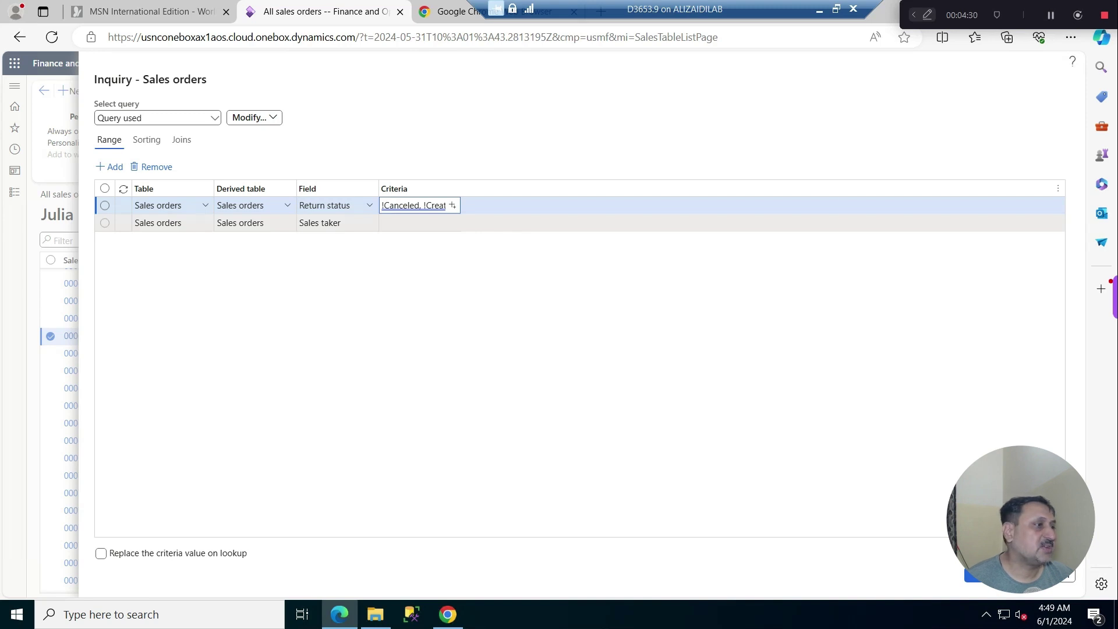
{"action": "left_click", "coordinate": [107, 167]}
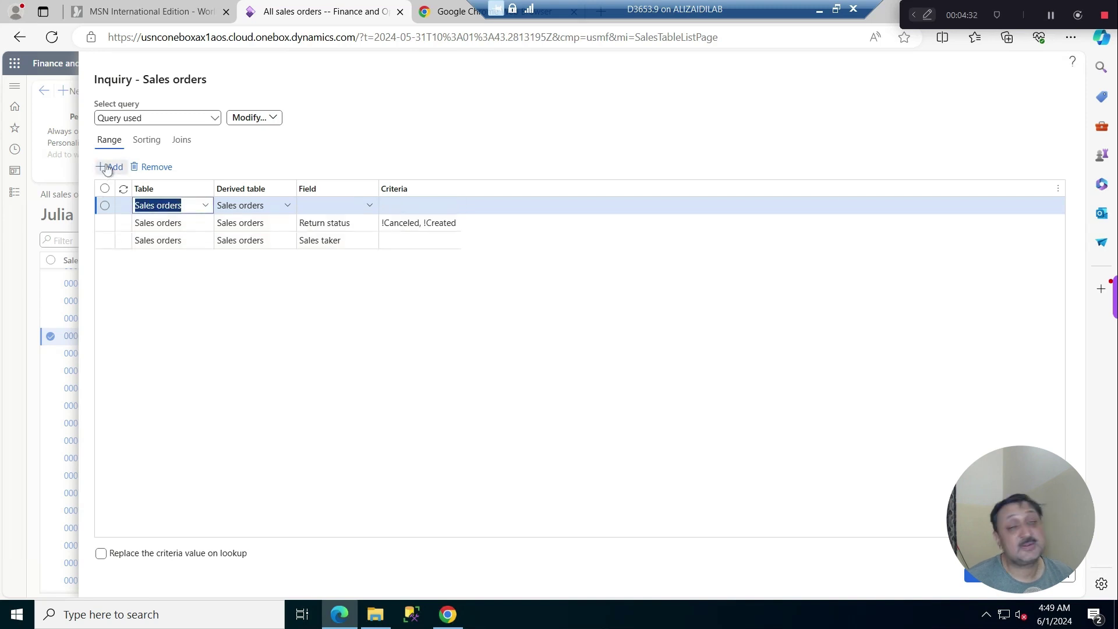
{"action": "left_click", "coordinate": [153, 167]}
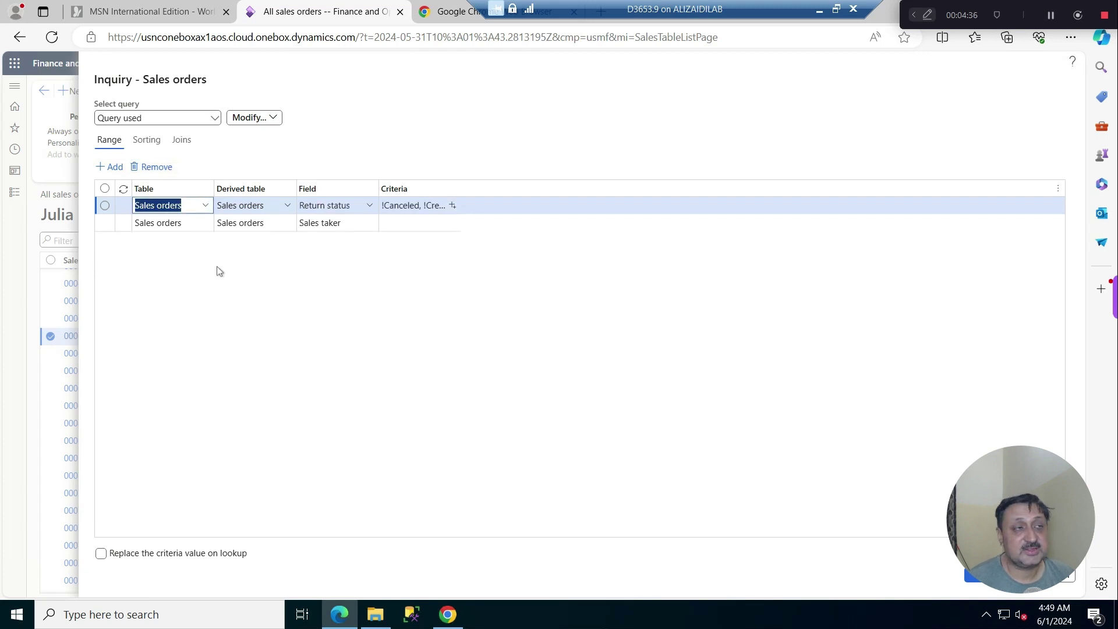
{"action": "left_click", "coordinate": [414, 224]}
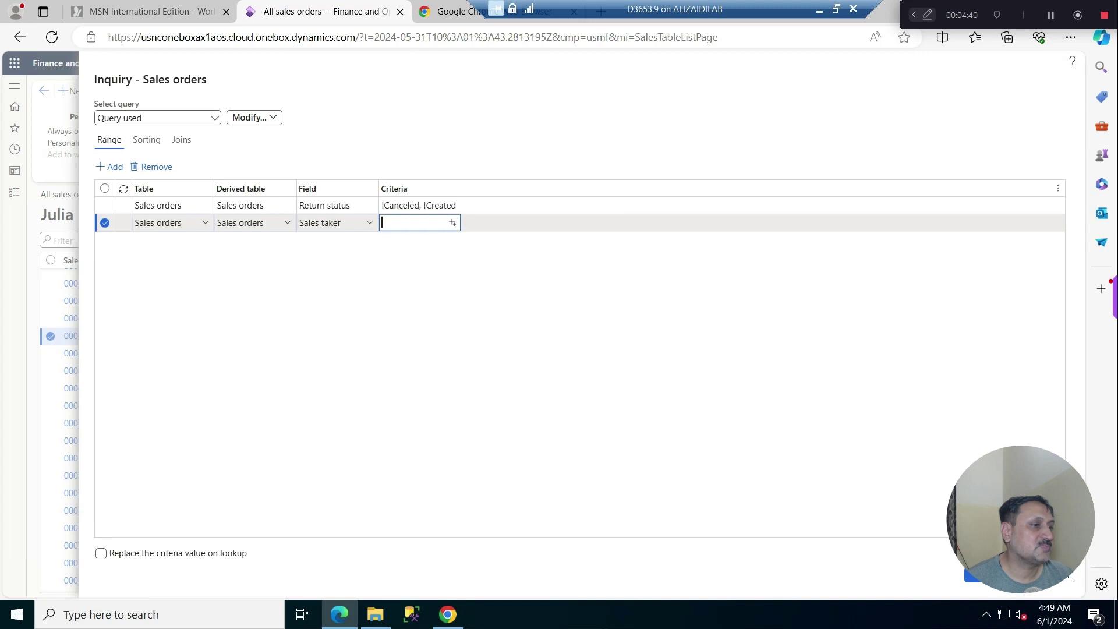
{"action": "left_click", "coordinate": [454, 225]}
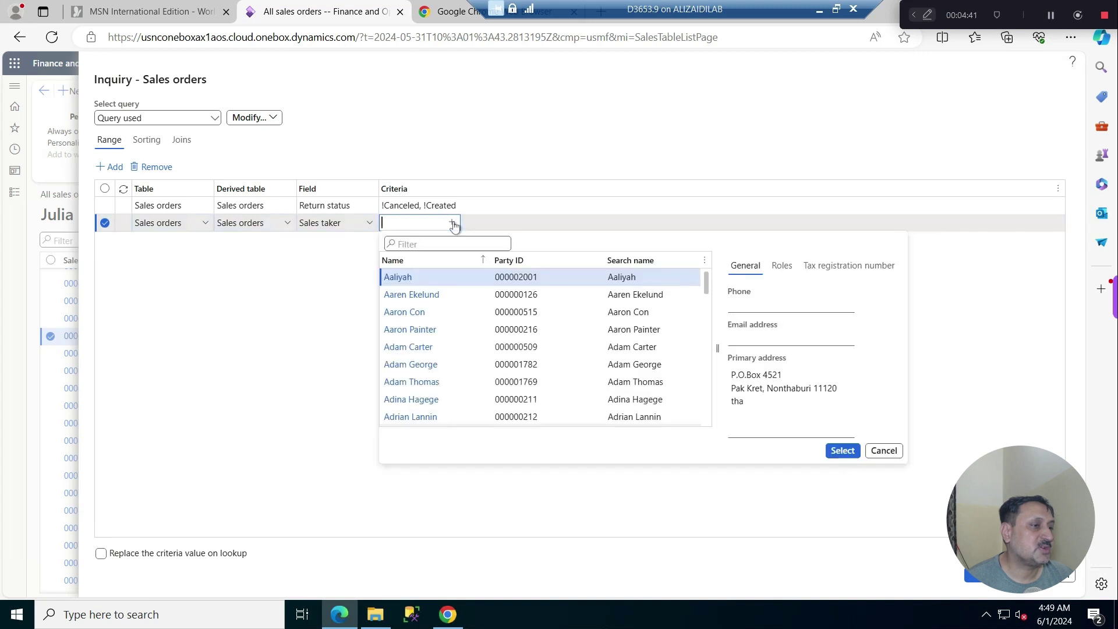
{"action": "left_click", "coordinate": [643, 260]}
{"action": "key", "text": "ctrl+v"}
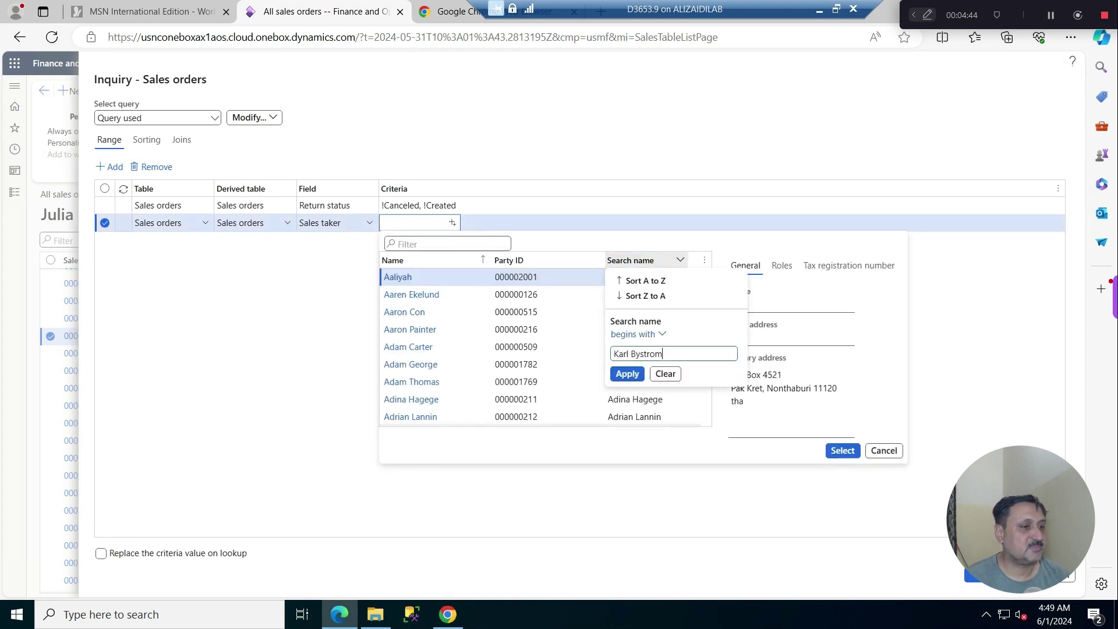
{"action": "left_click", "coordinate": [627, 374]}
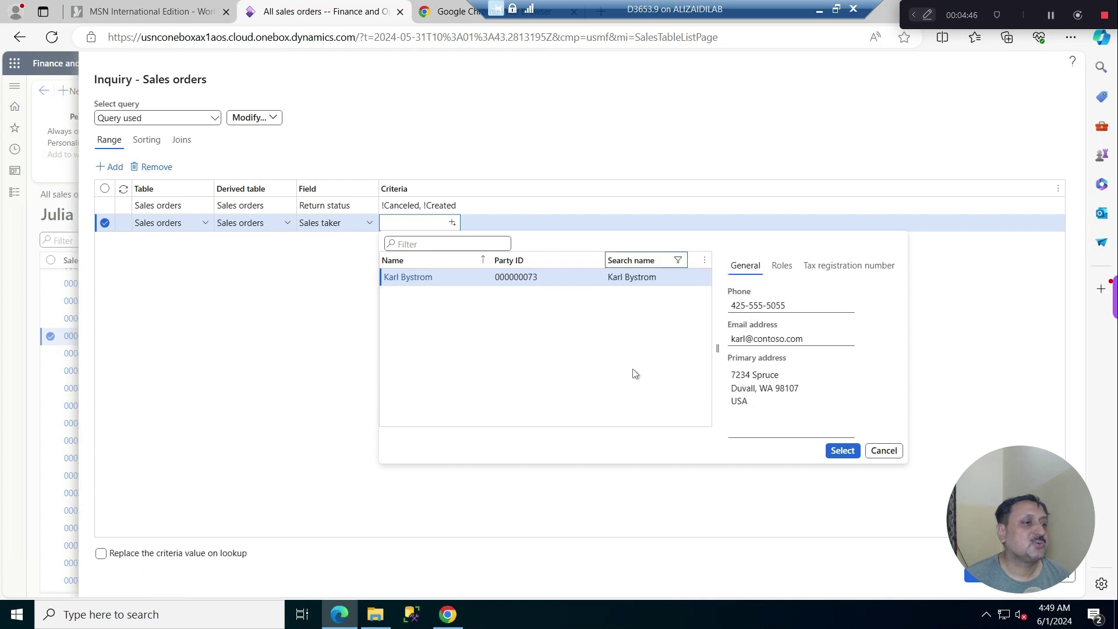
{"action": "left_click", "coordinate": [843, 450]}
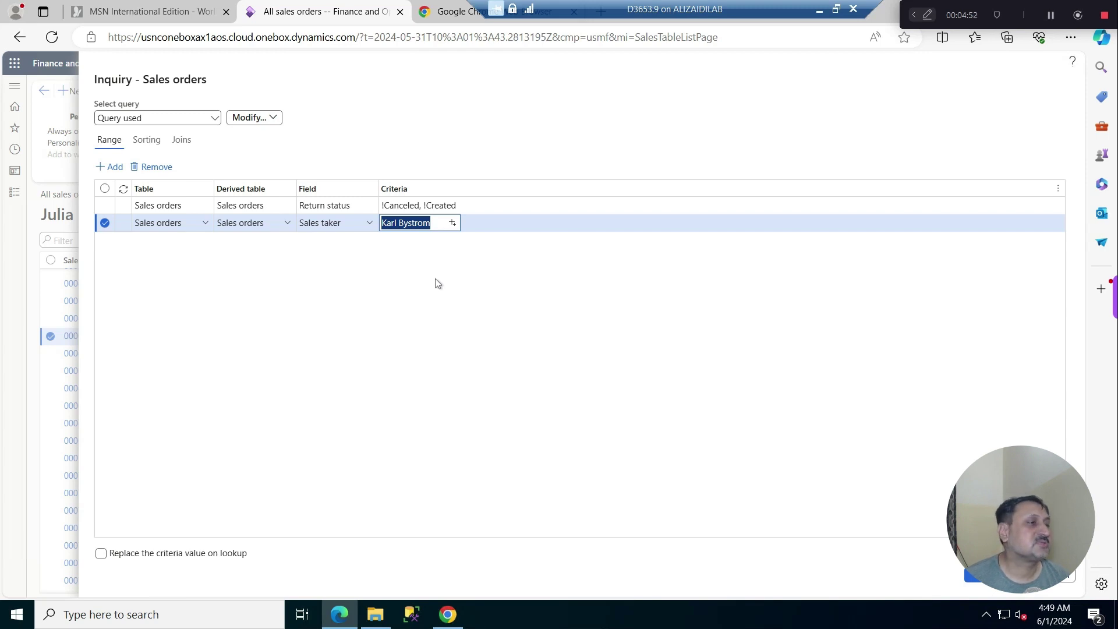
{"action": "left_click", "coordinate": [374, 372]}
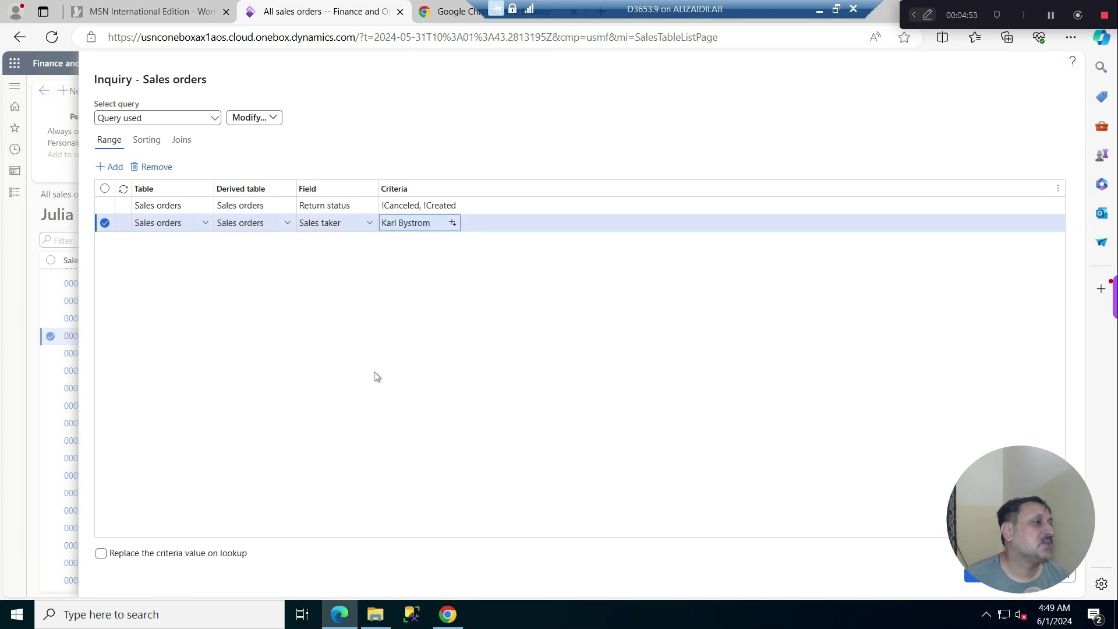
Step: Check the query's Sorting field, leaving Sales order ascending unchanged, then view the Joins
{"action": "left_click", "coordinate": [152, 142]}
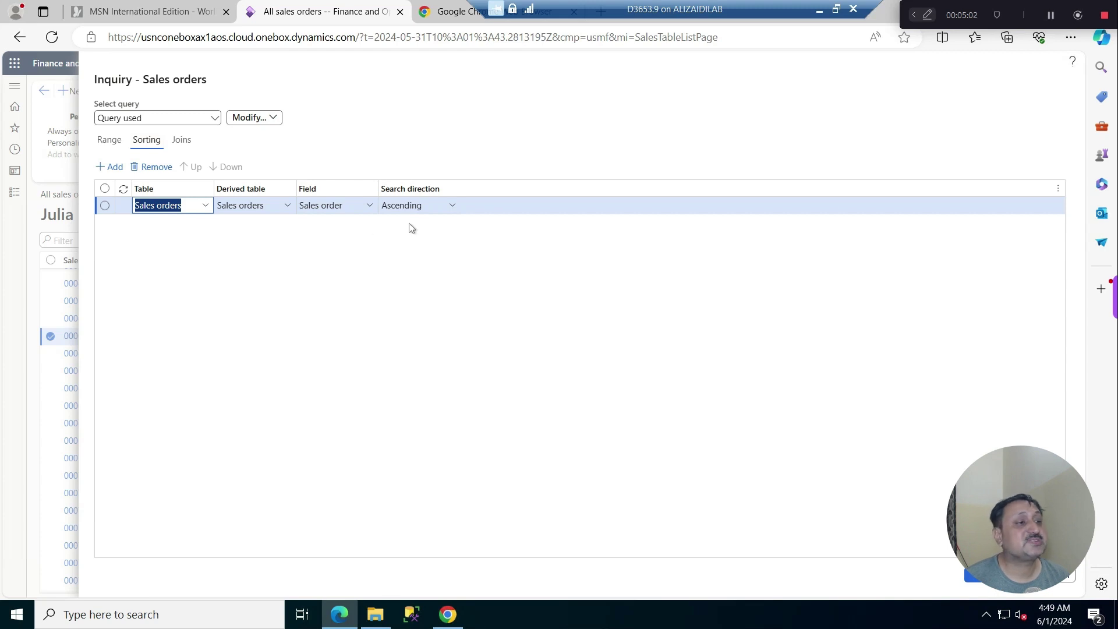
{"action": "left_click", "coordinate": [370, 206]}
{"action": "scroll", "coordinate": [349, 280], "scroll_direction": "up", "scroll_amount": 3}
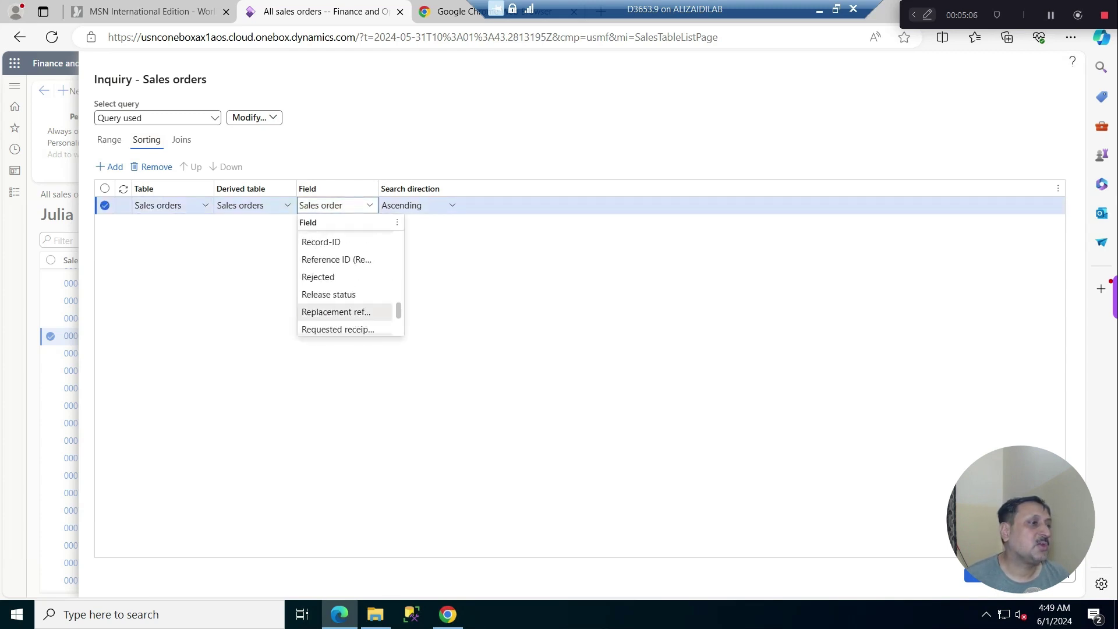
{"action": "scroll", "coordinate": [350, 291], "scroll_direction": "down", "scroll_amount": 3}
{"action": "scroll", "coordinate": [358, 321], "scroll_direction": "up", "scroll_amount": 1}
{"action": "scroll", "coordinate": [358, 321], "scroll_direction": "up", "scroll_amount": 10}
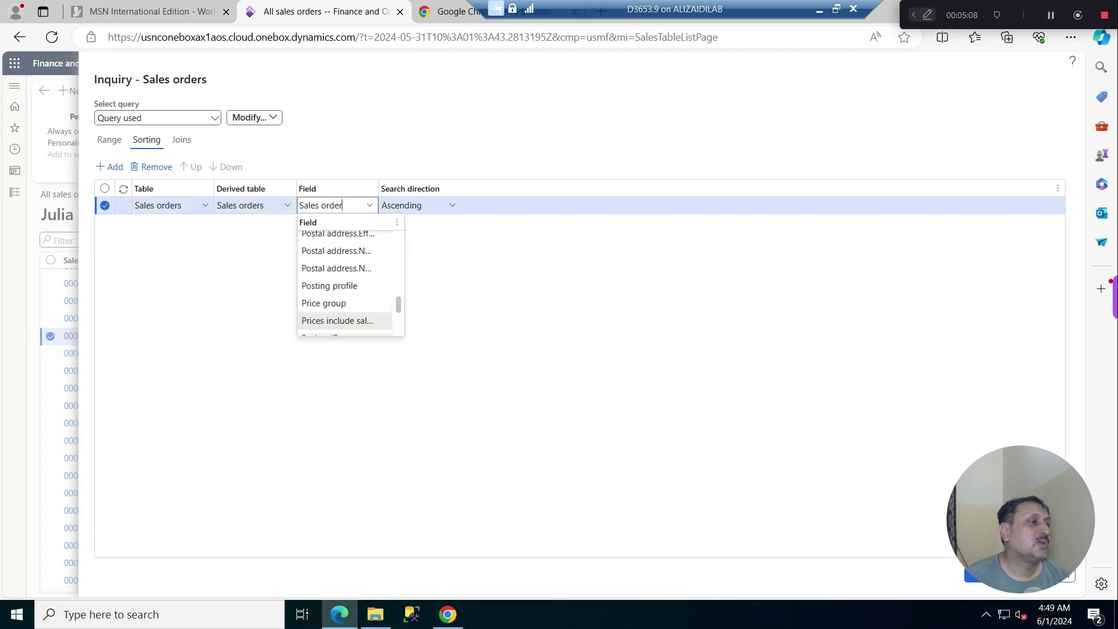
{"action": "scroll", "coordinate": [358, 321], "scroll_direction": "up", "scroll_amount": 3}
{"action": "scroll", "coordinate": [358, 321], "scroll_direction": "down", "scroll_amount": 6}
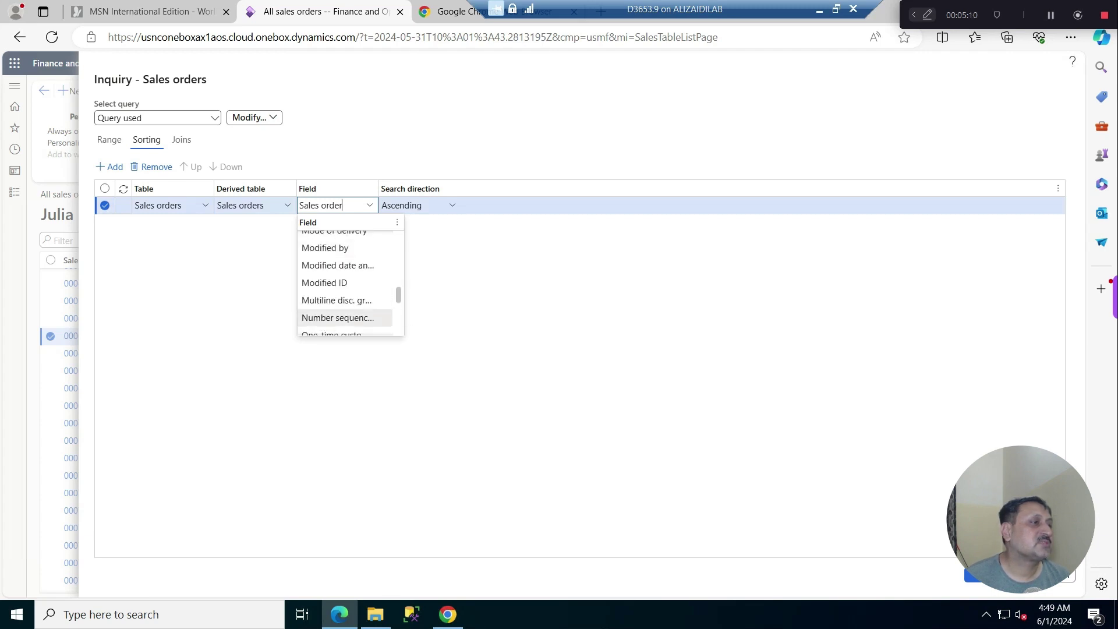
{"action": "left_click", "coordinate": [591, 327]}
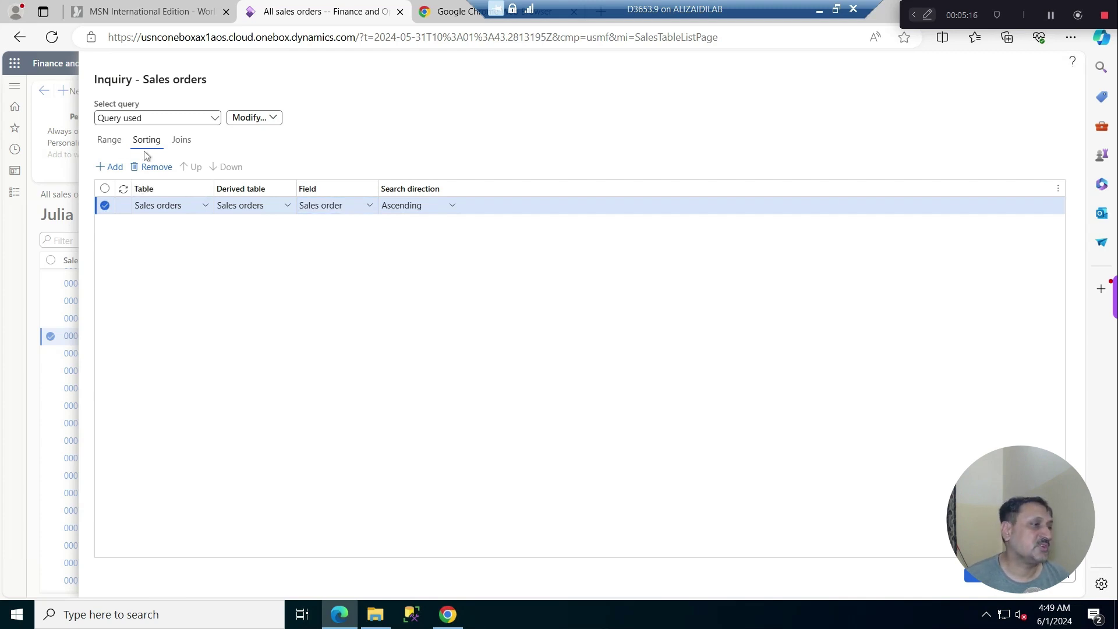
{"action": "left_click", "coordinate": [174, 141]}
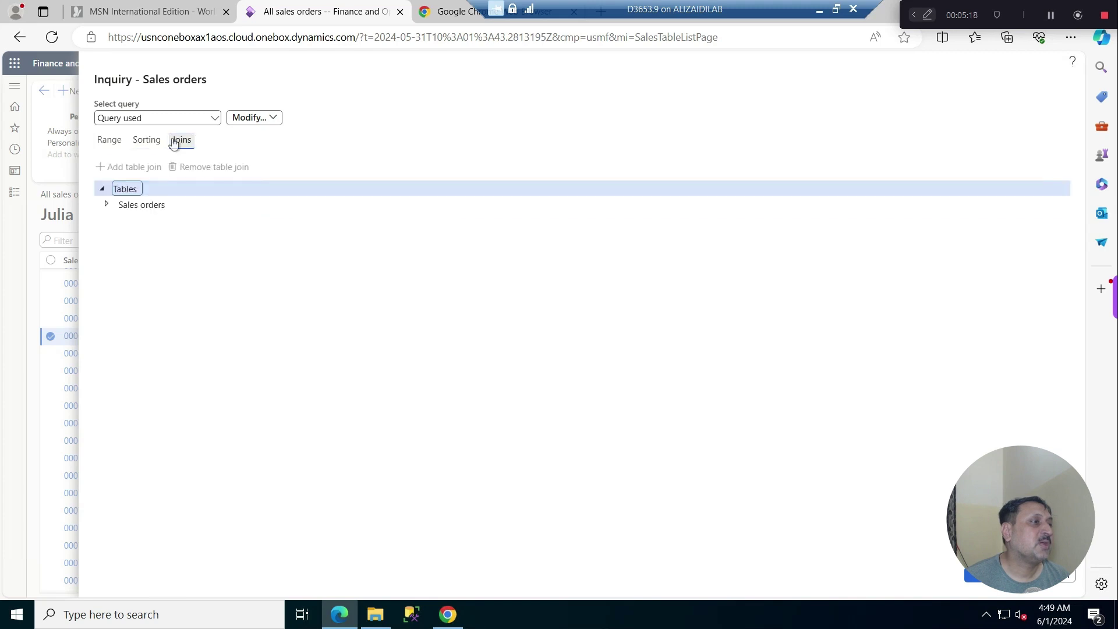
Step: Add a Status range with criteria Open order, Delivered and Invoiced
{"action": "left_click", "coordinate": [140, 205]}
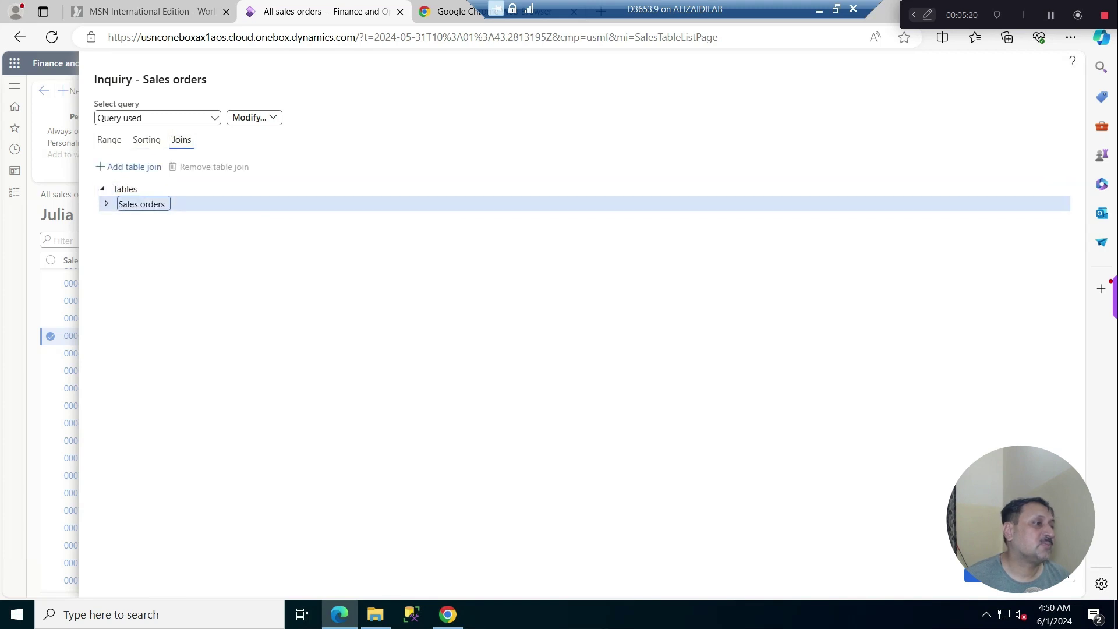
{"action": "left_click", "coordinate": [147, 166]}
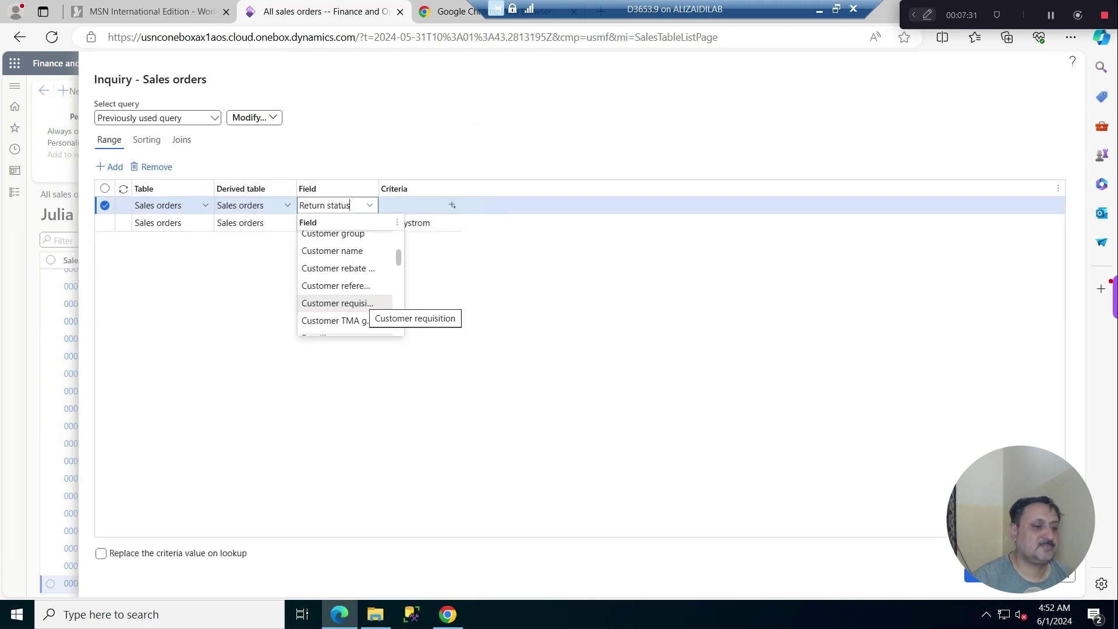
{"action": "key", "text": "BackSpace"}
{"action": "key", "text": "BackSpace"}
{"action": "key", "text": "BackSpace"}
{"action": "key", "text": "BackSpace"}
{"action": "key", "text": "BackSpace"}
{"action": "key", "text": "BackSpace"}
{"action": "key", "text": "BackSpace"}
{"action": "key", "text": "BackSpace"}
{"action": "key", "text": "BackSpace"}
{"action": "key", "text": "BackSpace"}
{"action": "key", "text": "BackSpace"}
{"action": "key", "text": "BackSpace"}
{"action": "key", "text": "BackSpace"}
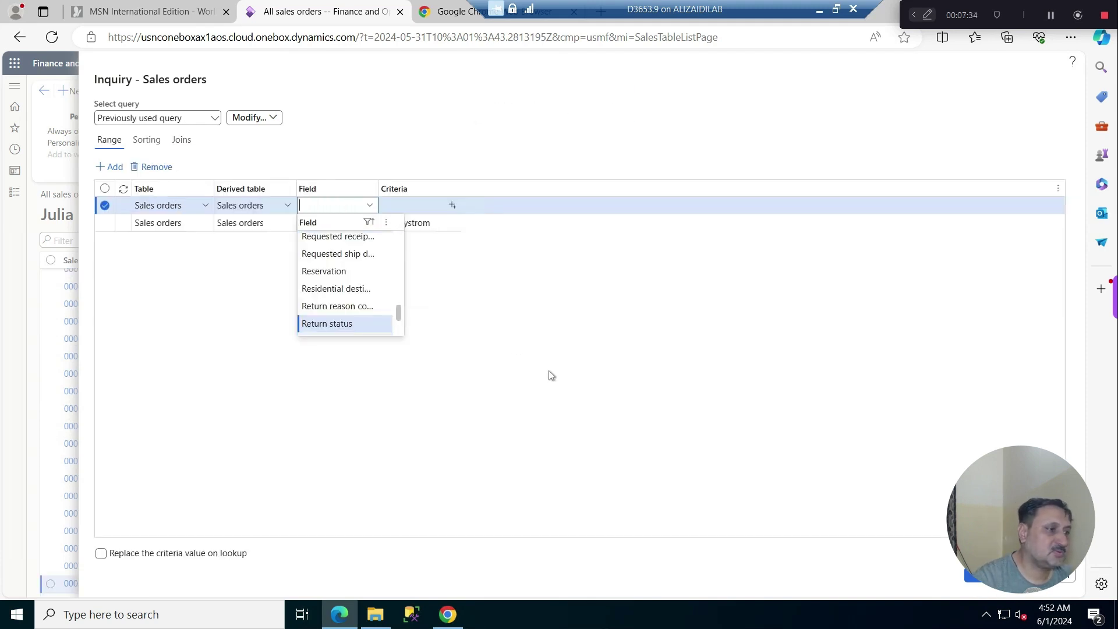
{"action": "type", "text": "dysy"}
{"action": "key", "text": "BackSpace"}
{"action": "key", "text": "BackSpace"}
{"action": "key", "text": "BackSpace"}
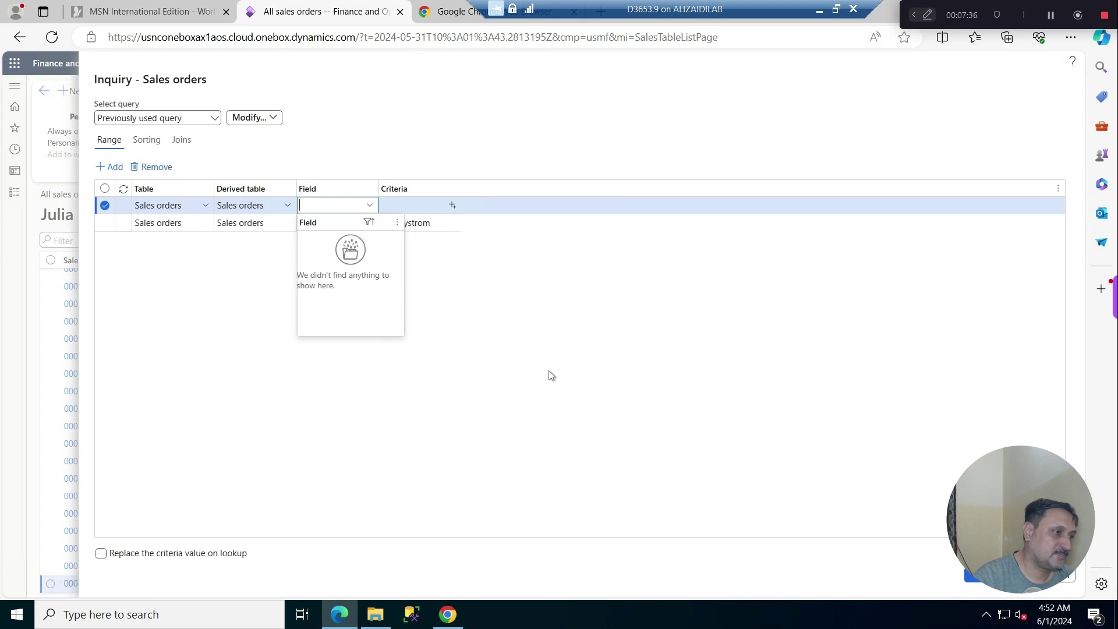
{"action": "type", "text": "stat"}
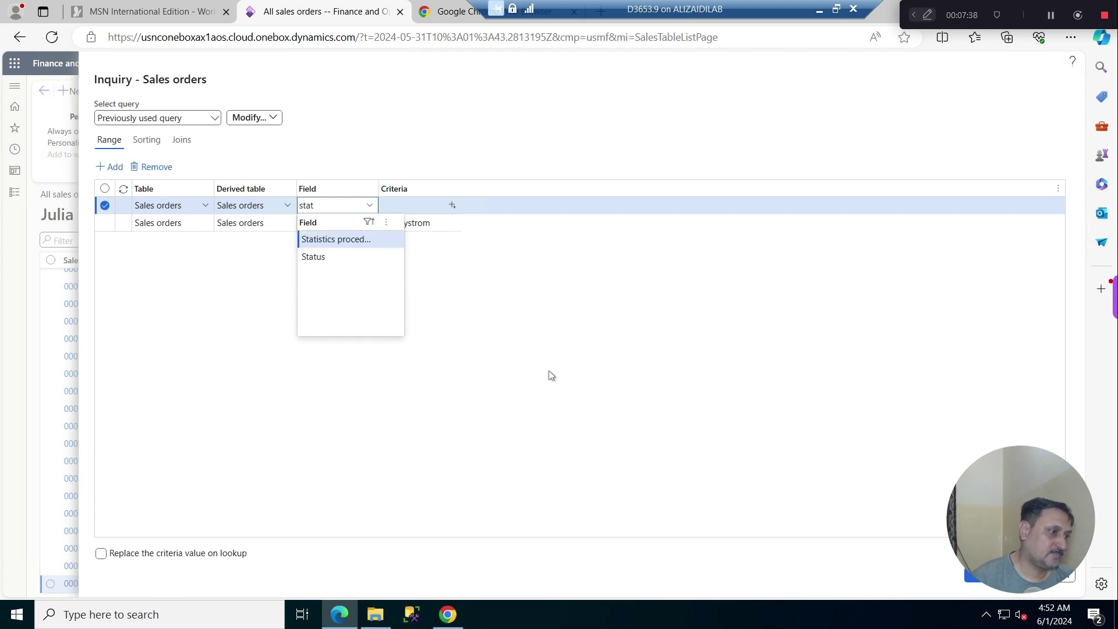
{"action": "left_click", "coordinate": [334, 256]}
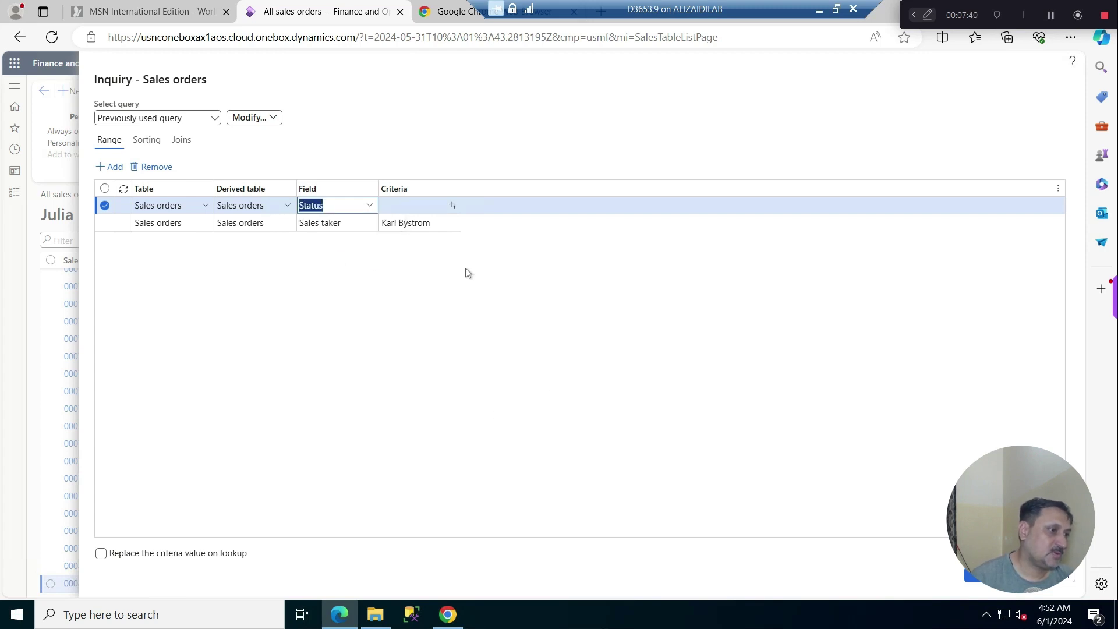
{"action": "left_click", "coordinate": [452, 207]}
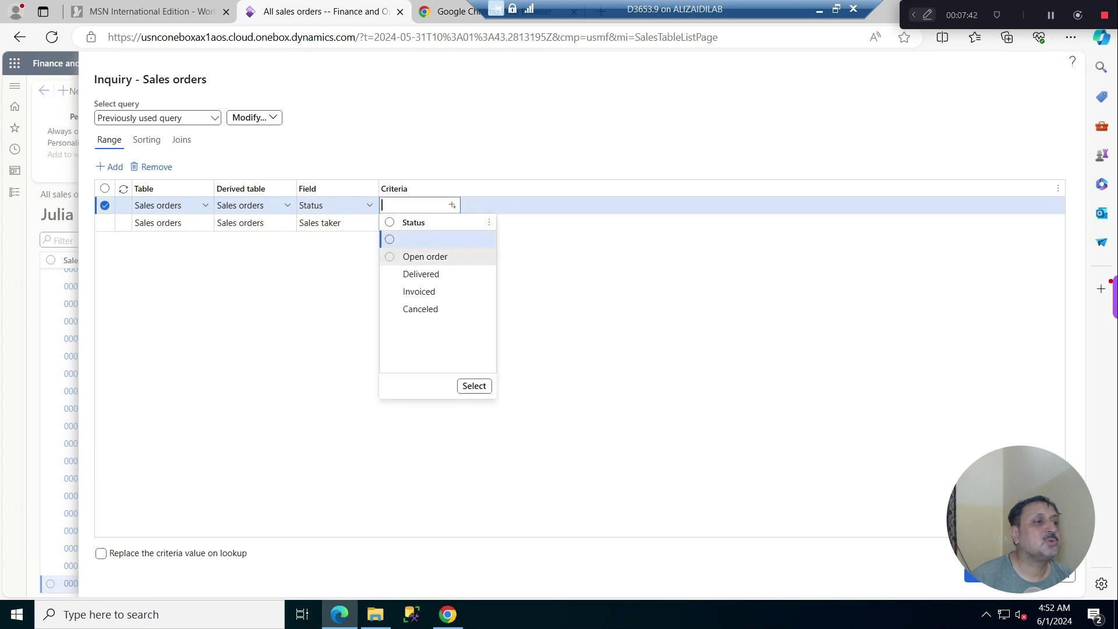
{"action": "left_click", "coordinate": [395, 275]}
{"action": "left_click", "coordinate": [396, 292]}
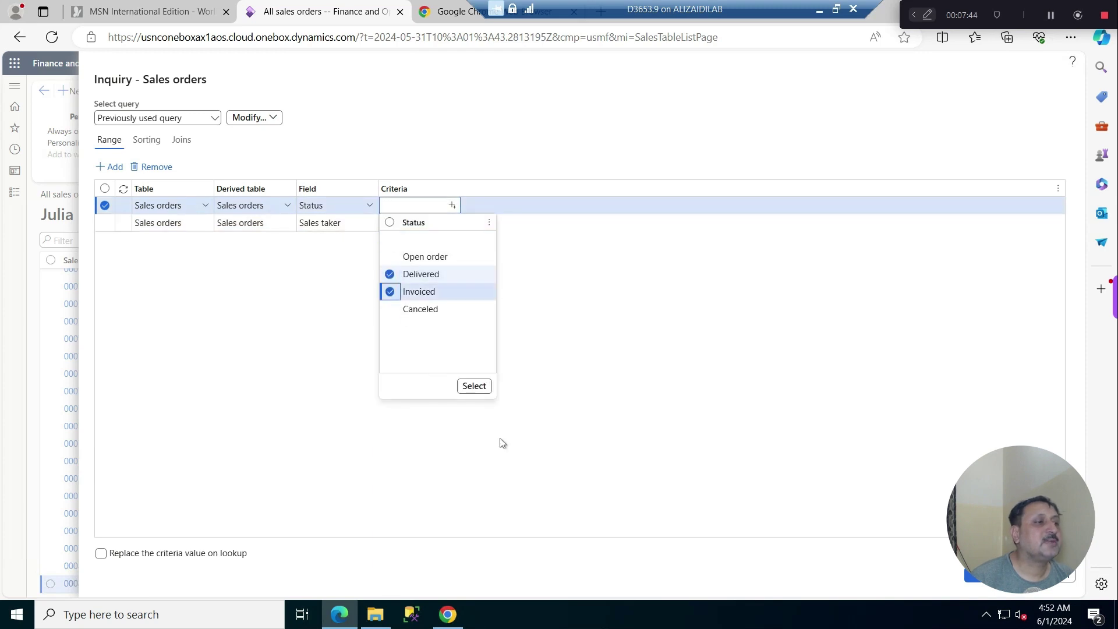
{"action": "left_click", "coordinate": [397, 258]}
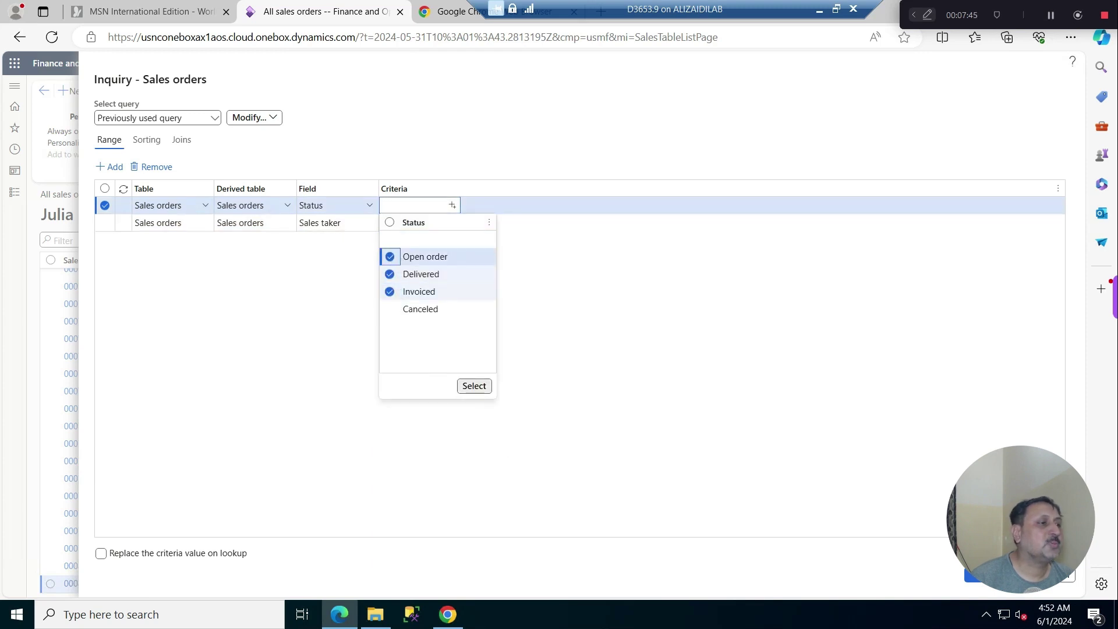
{"action": "left_click", "coordinate": [474, 386]}
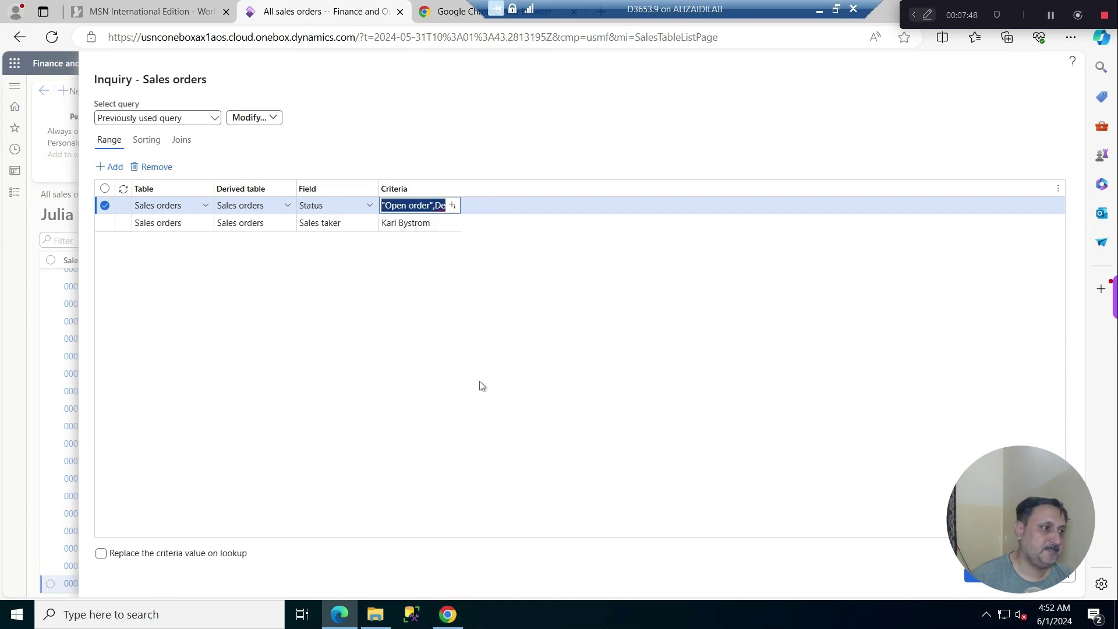
Step: Run the inquiry to apply the Sales taker and Status ranges to the order list
{"action": "left_click", "coordinate": [972, 578]}
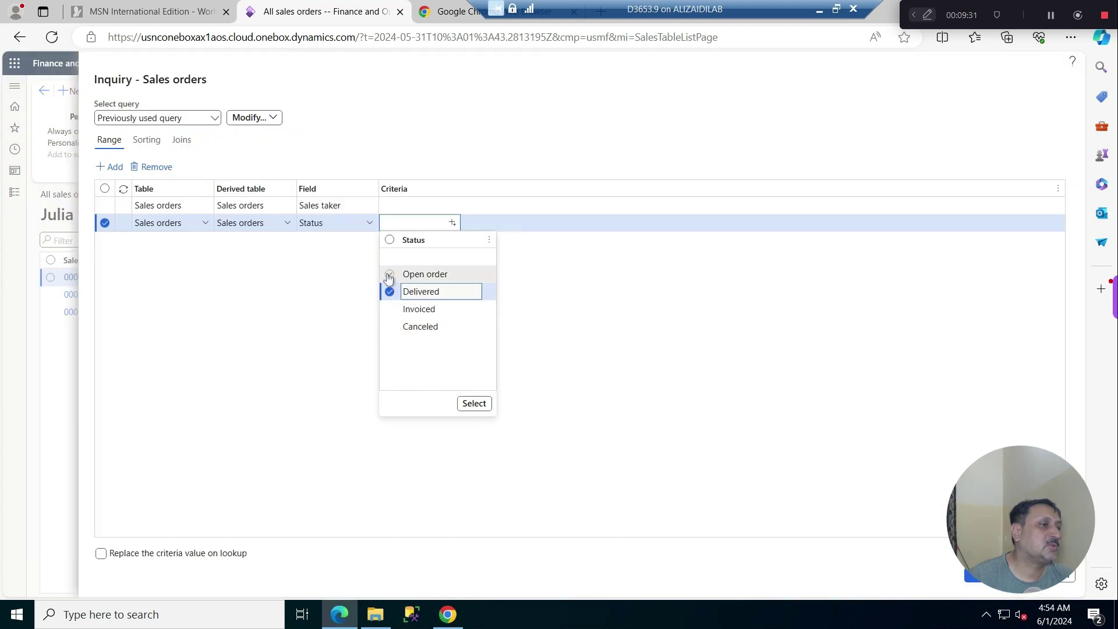
Step: Narrow Status criteria to Open order and Delivered, refill the sales taker criterion, and apply
{"action": "left_click", "coordinate": [389, 274]}
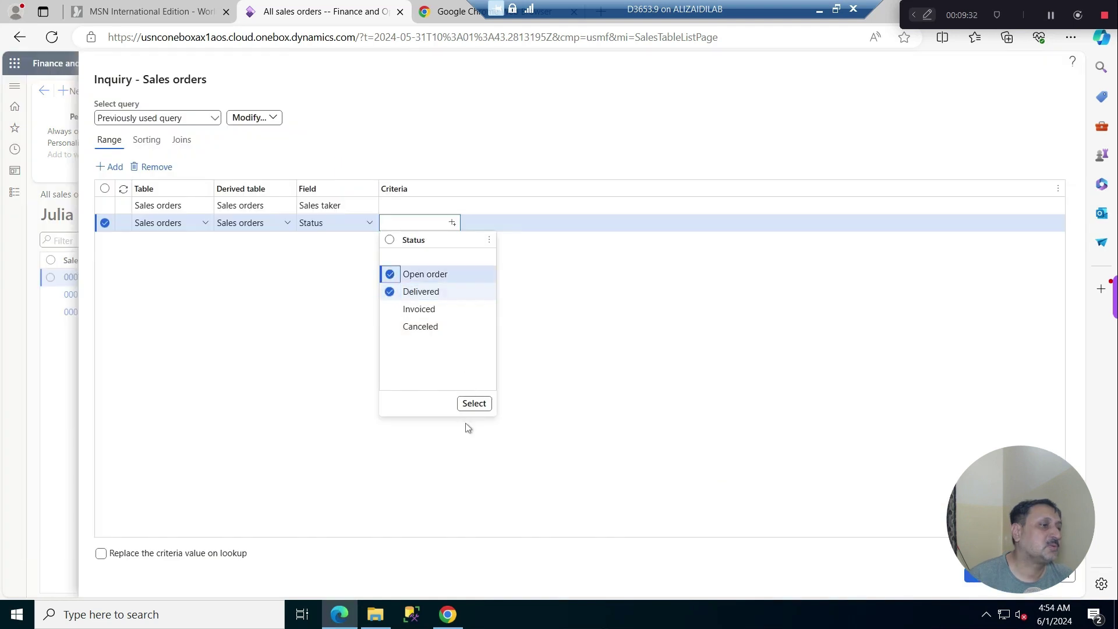
{"action": "left_click", "coordinate": [474, 403]}
{"action": "key", "text": "Up"}
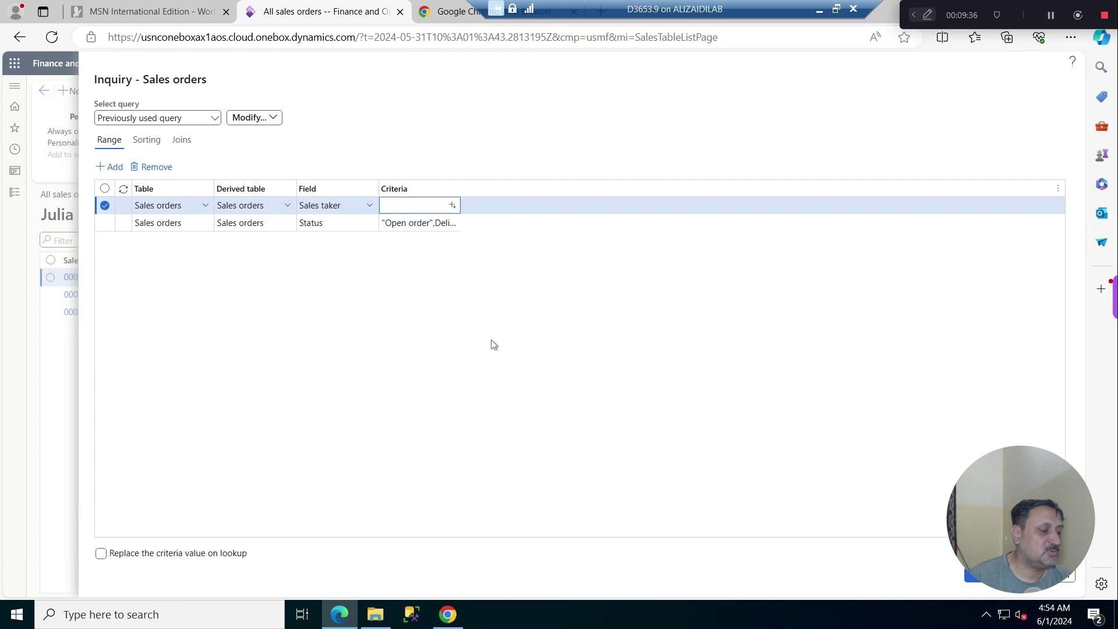
{"action": "type", "text": "Karl Bystrom"}
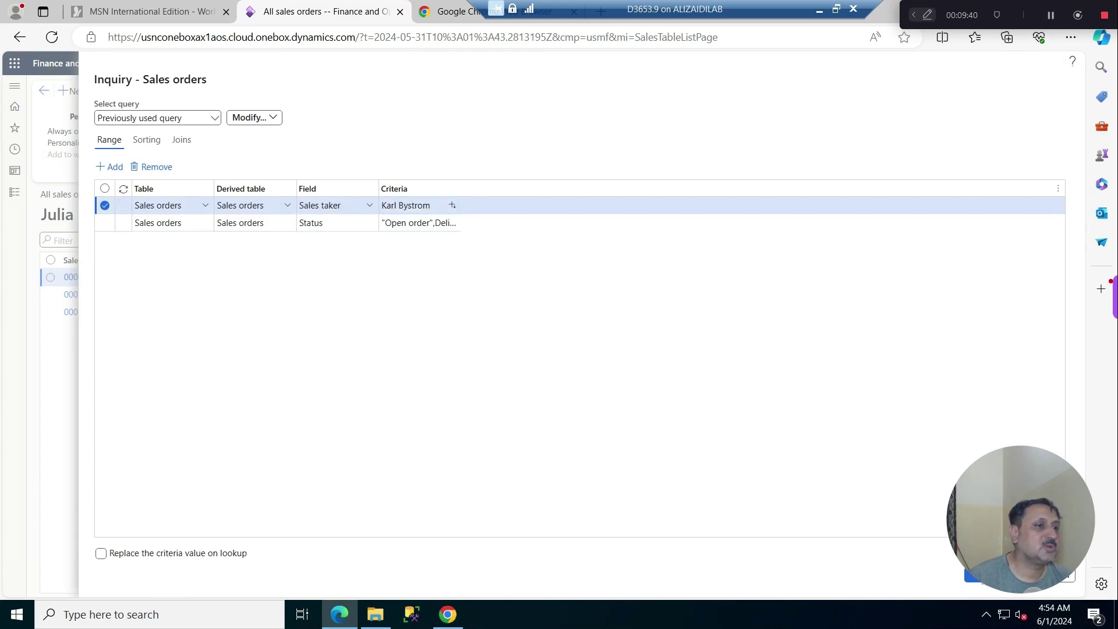
{"action": "left_click", "coordinate": [984, 577]}
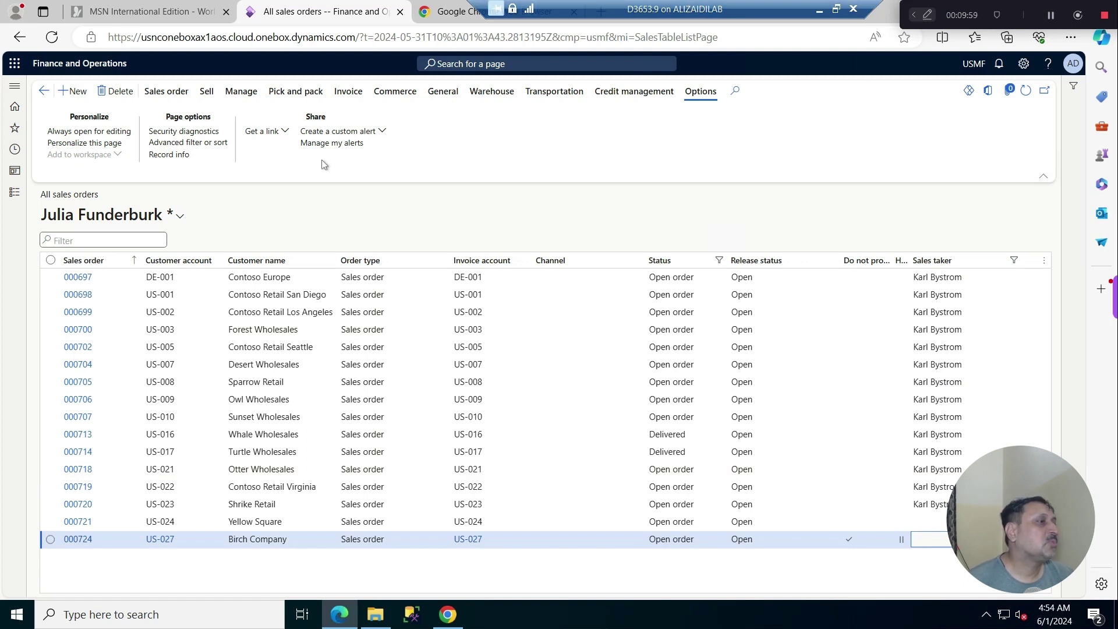
Step: Save the filtered list as a new view named after the sales taker
{"action": "left_click", "coordinate": [179, 215]}
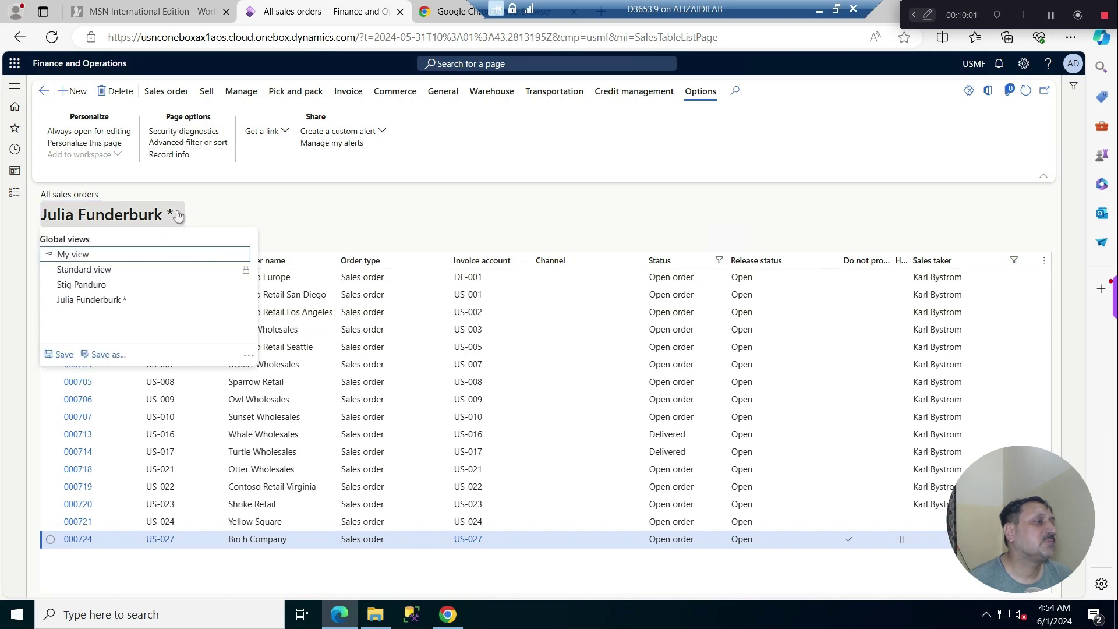
{"action": "left_click", "coordinate": [110, 355]}
{"action": "left_click_drag", "start_coordinate": [955, 119], "coordinate": [844, 110]}
{"action": "type", "text": "Karl Bystrom"}
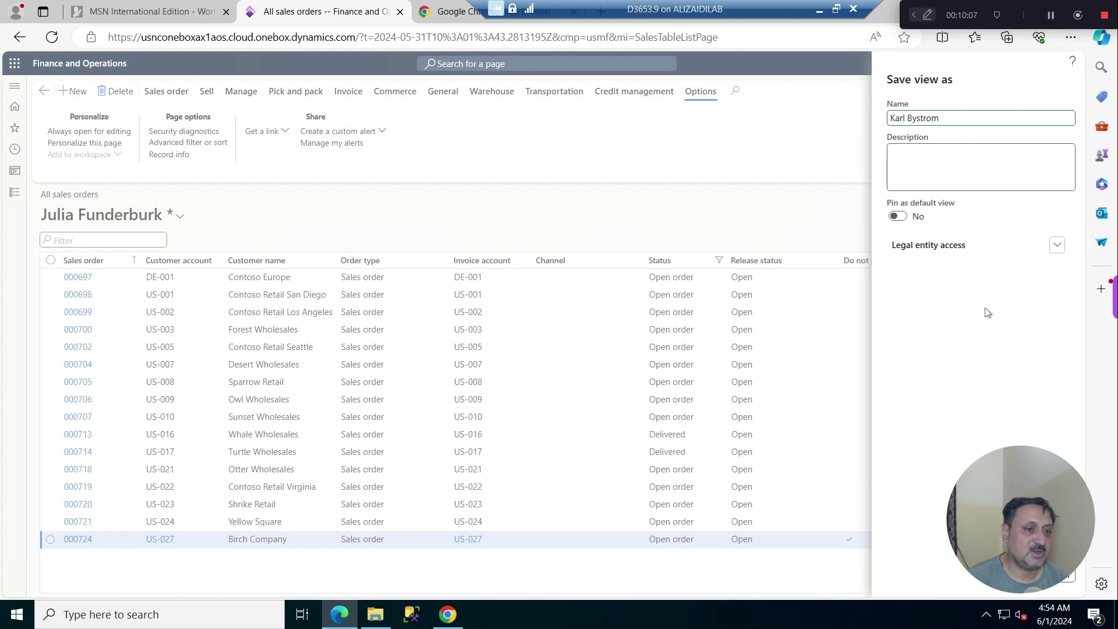
{"action": "key", "text": "Return"}
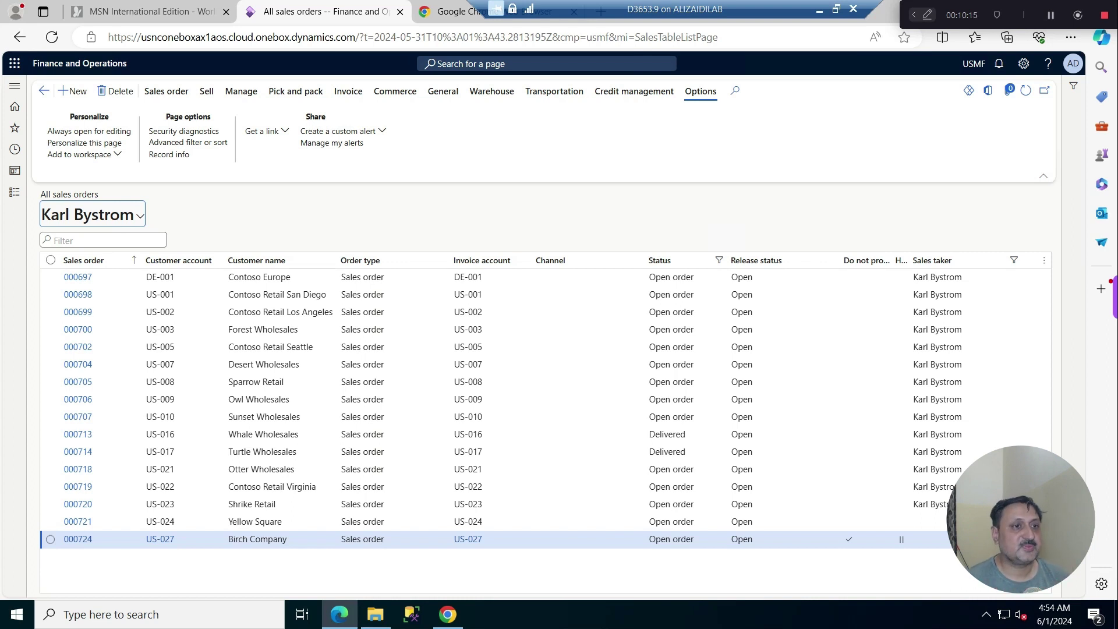
Step: In User options > Personalization, filter pages to Sales and select the sales taker's saved view
{"action": "left_click", "coordinate": [1026, 65]}
{"action": "left_click", "coordinate": [1035, 90]}
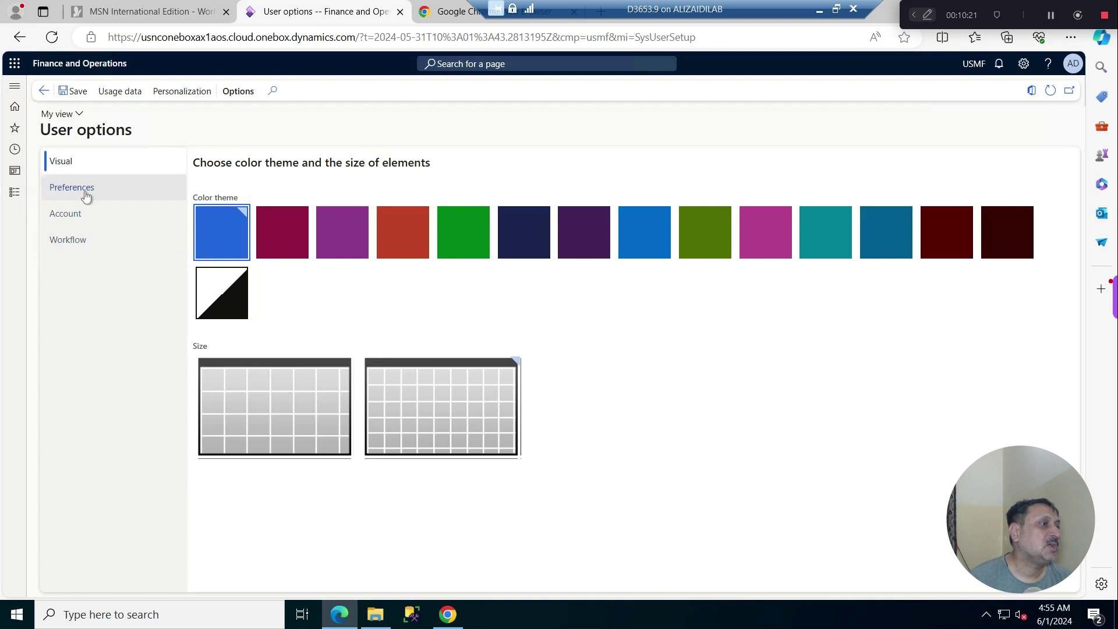
{"action": "left_click", "coordinate": [173, 89]}
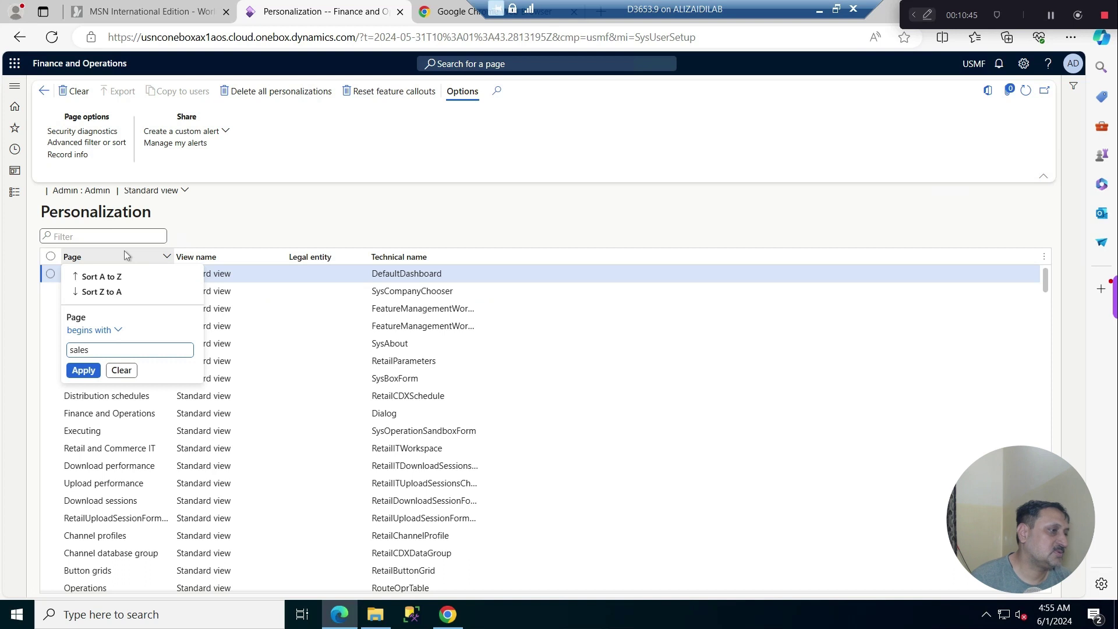
{"action": "left_click", "coordinate": [83, 370]}
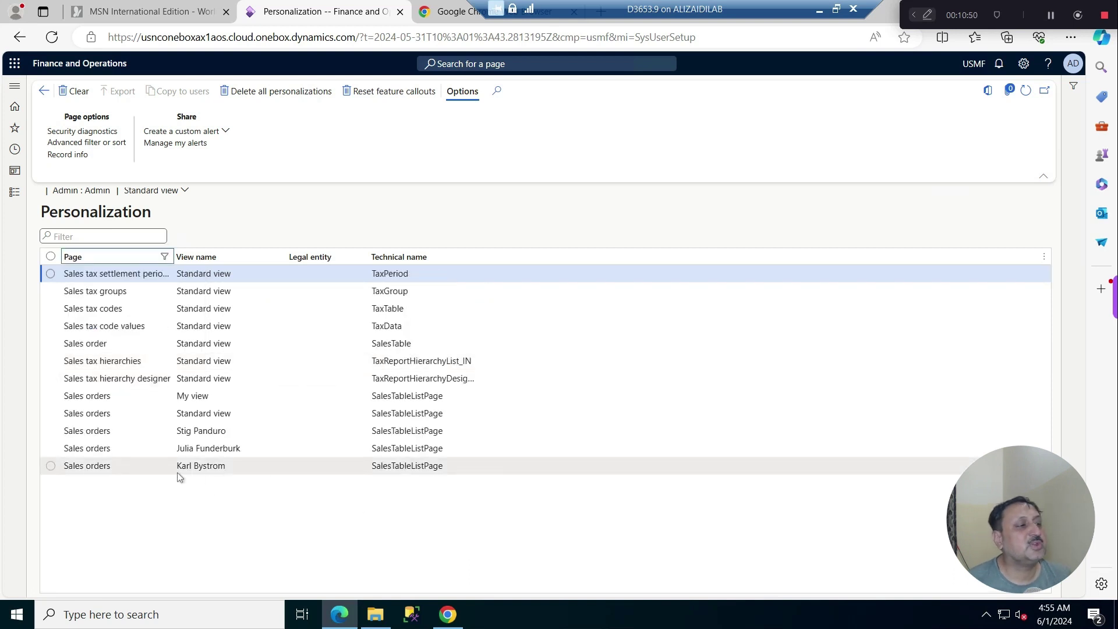
{"action": "left_click", "coordinate": [209, 465]}
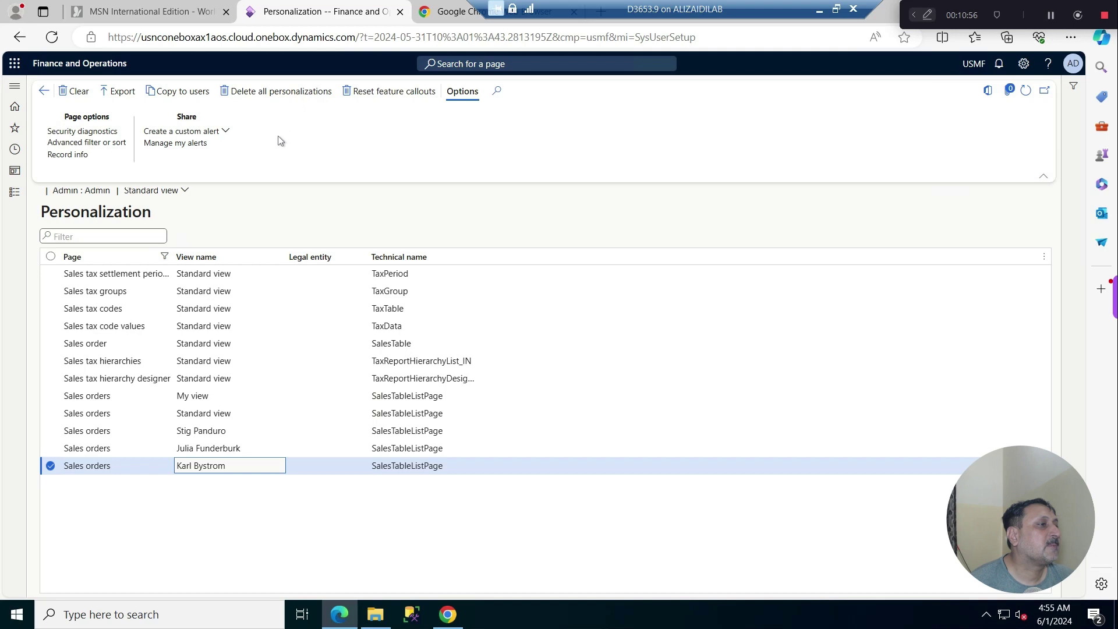
Step: Copy the saved sales-taker view to the chosen recipient user and confirm
{"action": "left_click", "coordinate": [183, 92]}
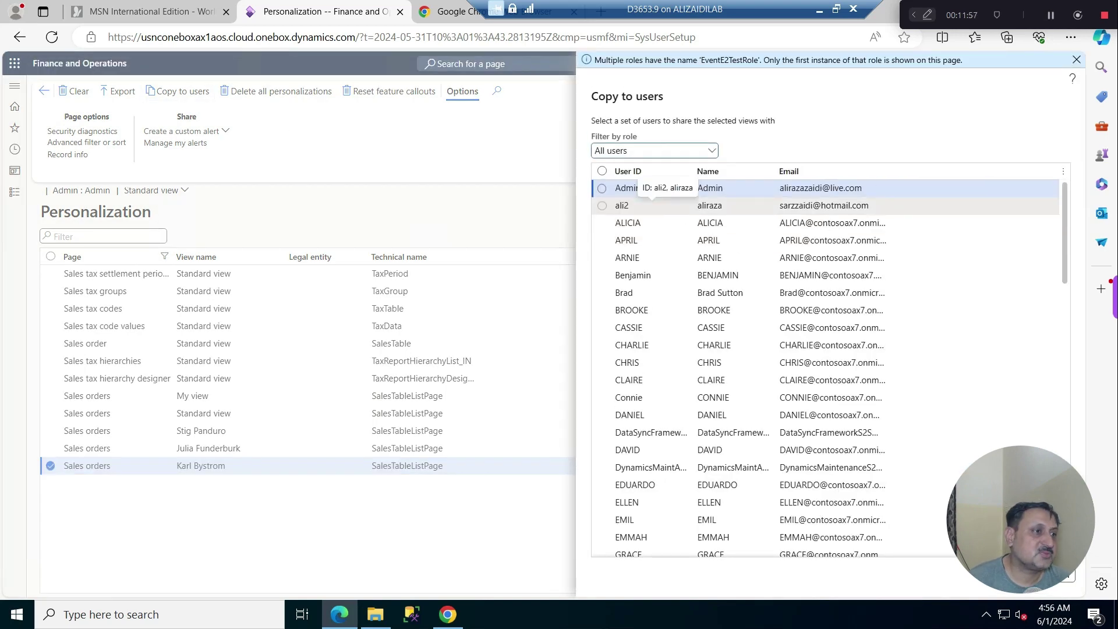
{"action": "left_click", "coordinate": [652, 205]}
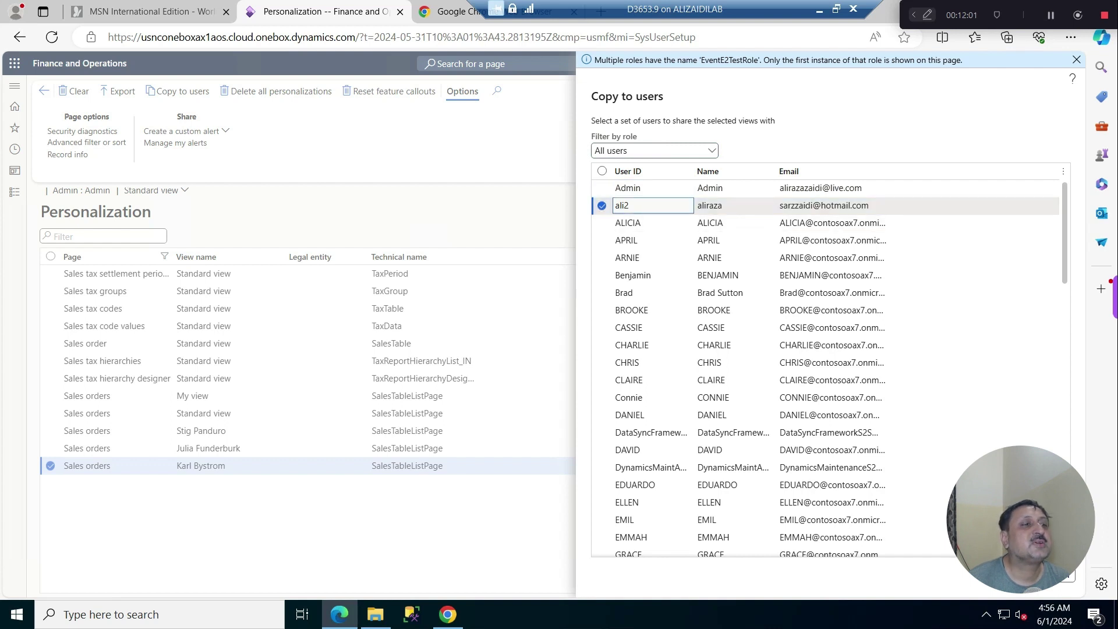
{"action": "left_click", "coordinate": [833, 205]}
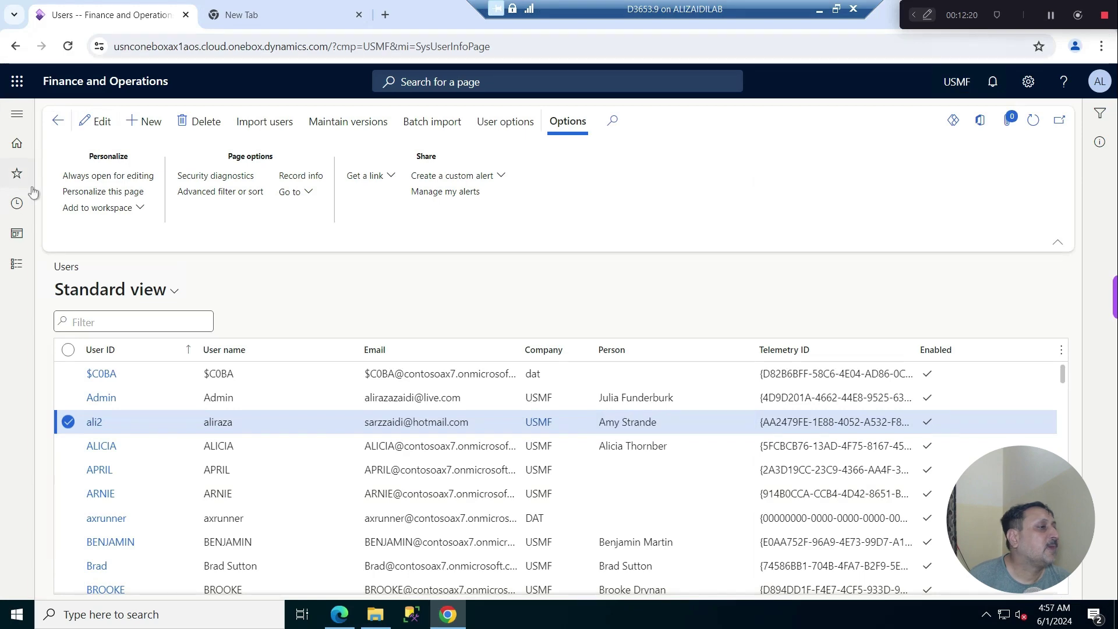
{"action": "left_click", "coordinate": [16, 264]}
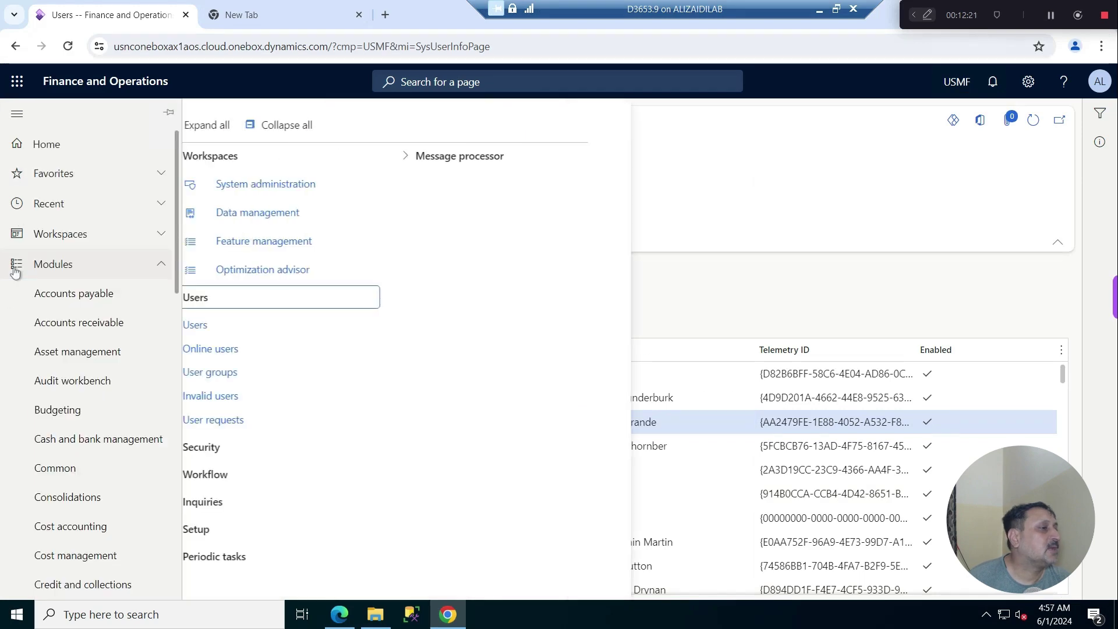
Step: Open the All sales orders list under Accounts receivable > Orders in the other user's session
{"action": "left_click", "coordinate": [82, 324]}
{"action": "left_click", "coordinate": [227, 268]}
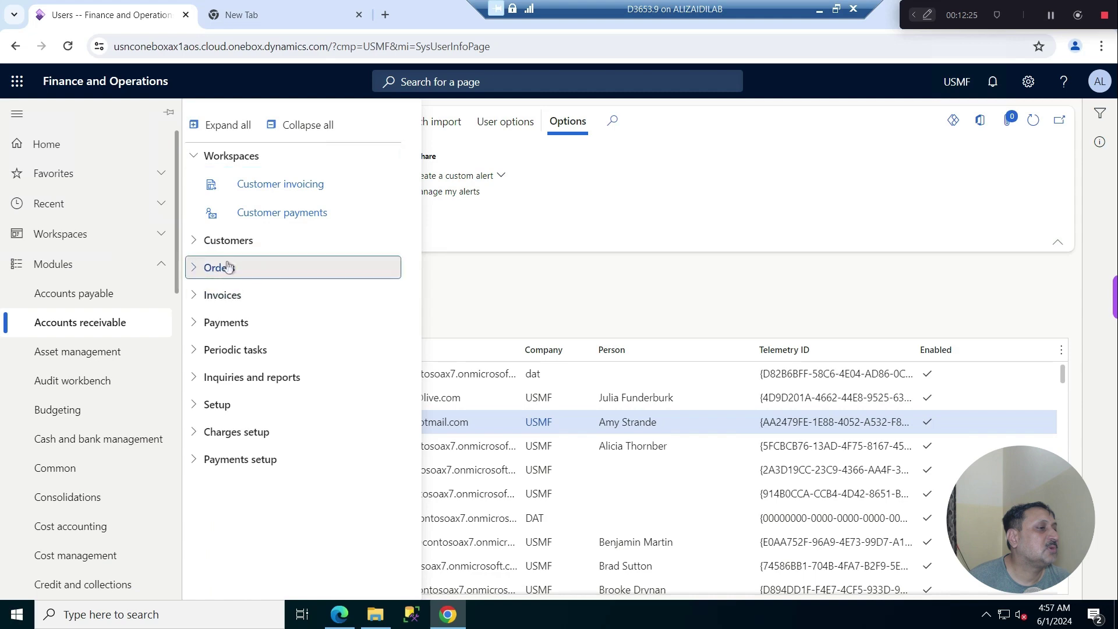
{"action": "left_click", "coordinate": [240, 295]}
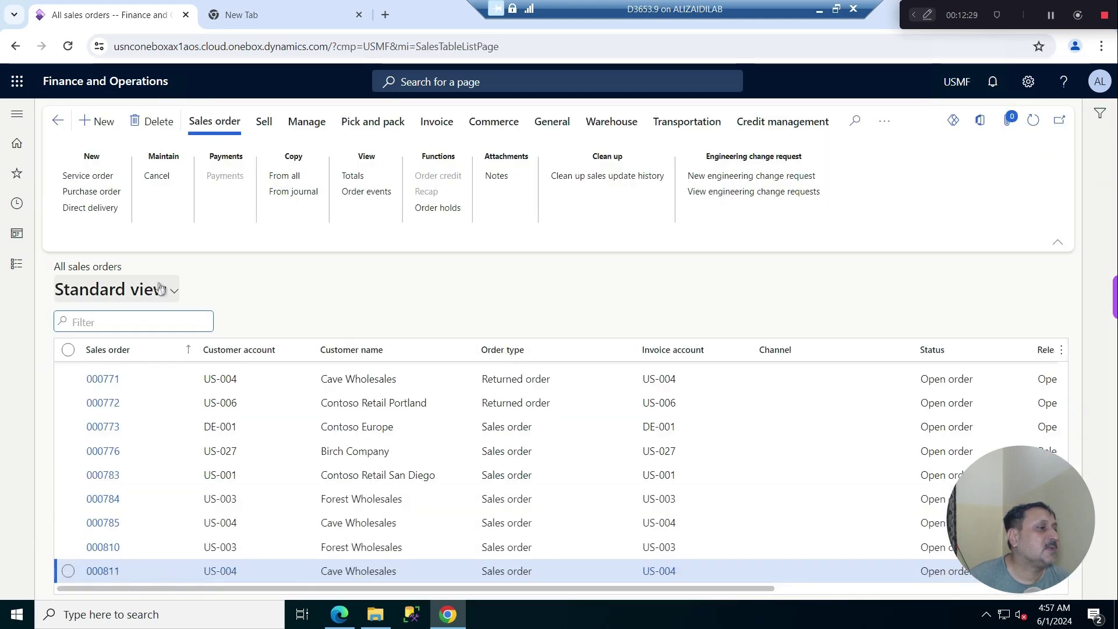
Step: Apply the shared sales-taker view and scroll across the filtered open and delivered orders
{"action": "left_click", "coordinate": [172, 291]}
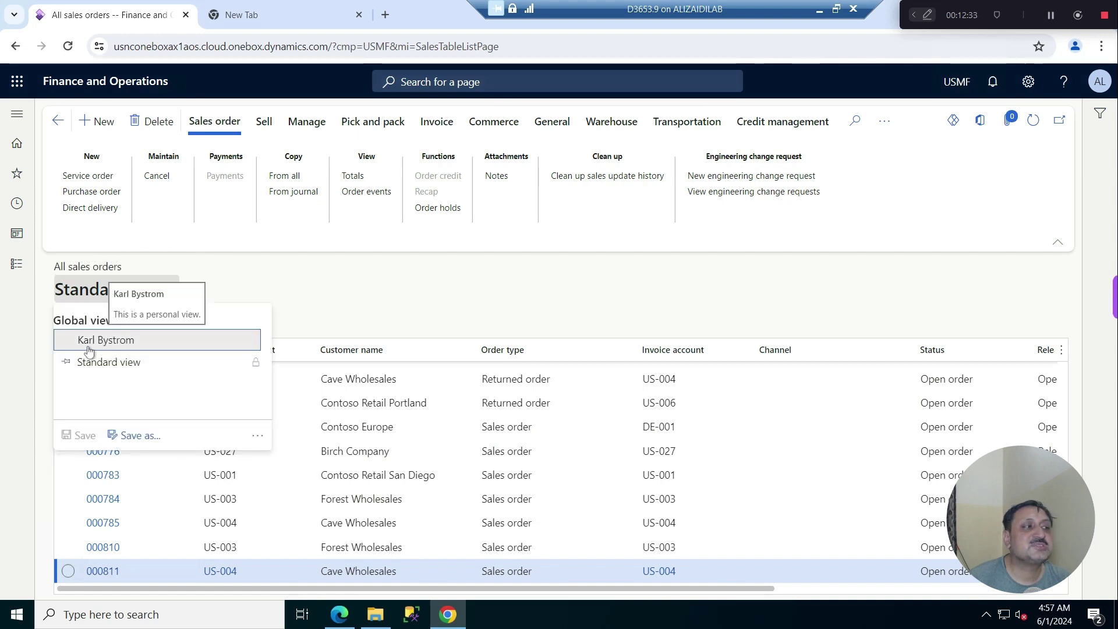
{"action": "left_click", "coordinate": [119, 343]}
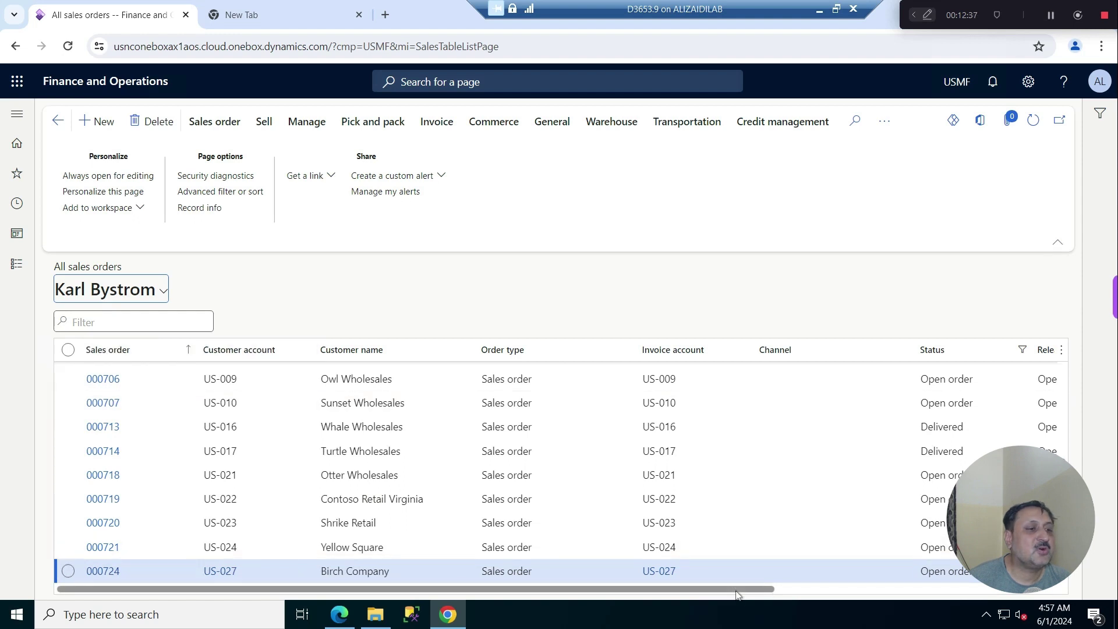
{"action": "left_click_drag", "start_coordinate": [756, 589], "coordinate": [1114, 592]}
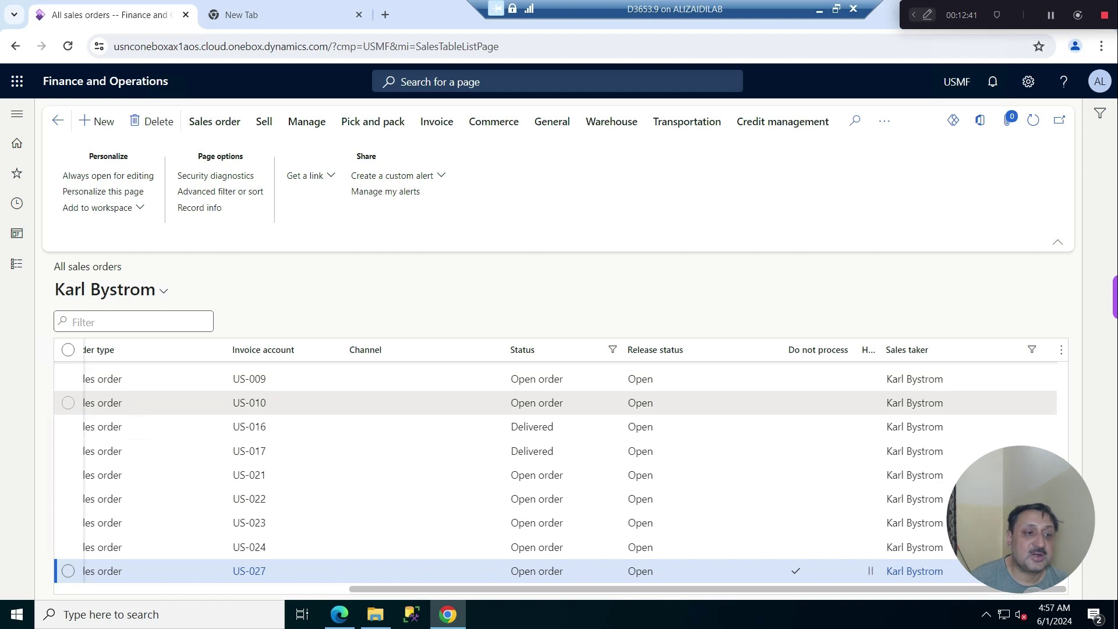
{"action": "mouse_move", "coordinate": [914, 403]}
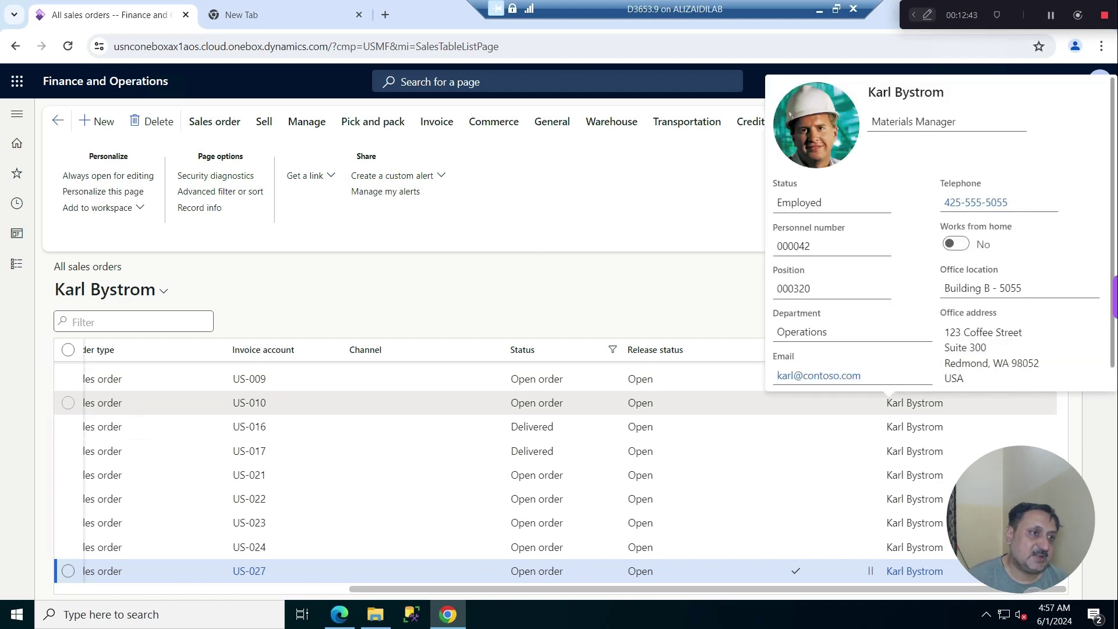